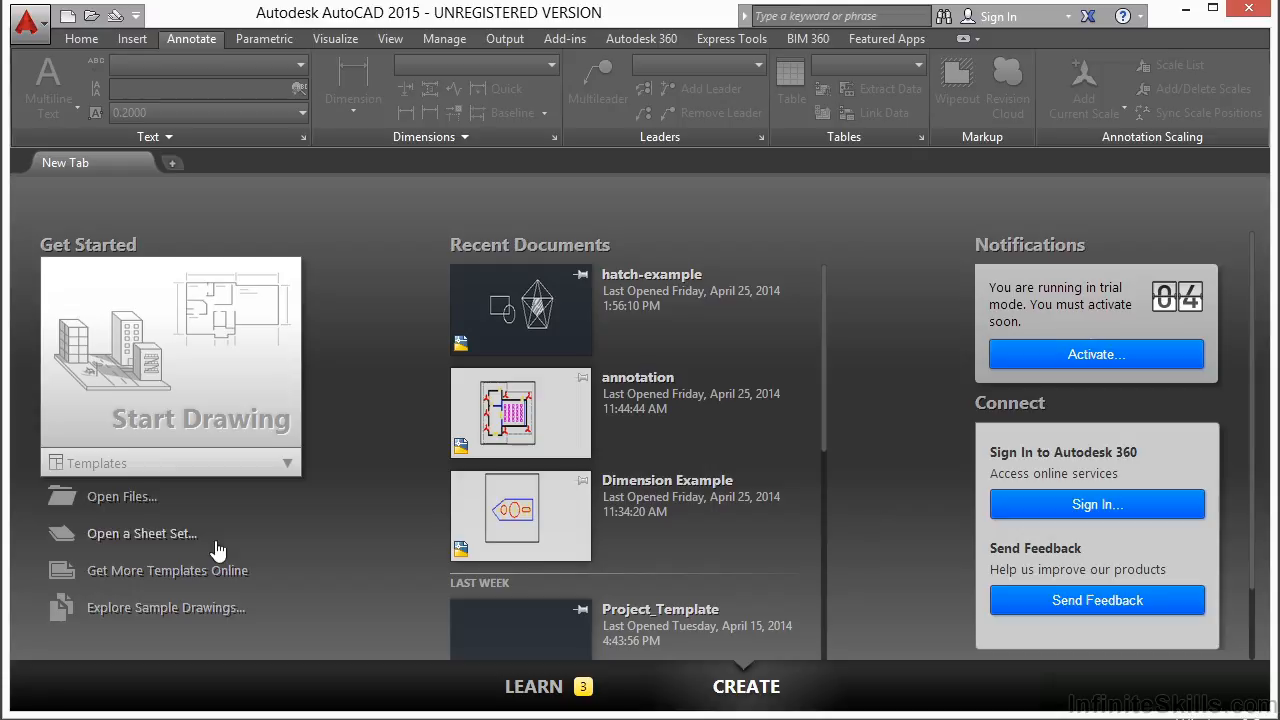
- Open the drawing hatch-example.dwg
left_click(150, 503)
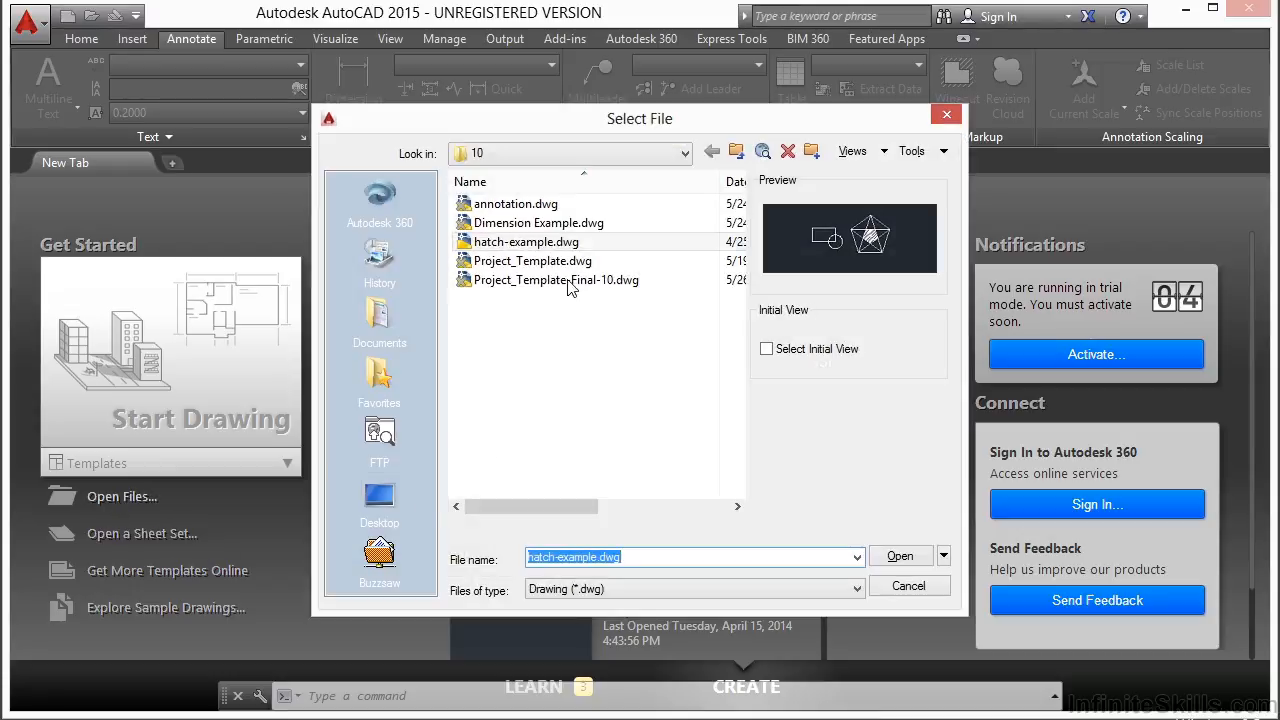
left_click(568, 243)
left_click(899, 558)
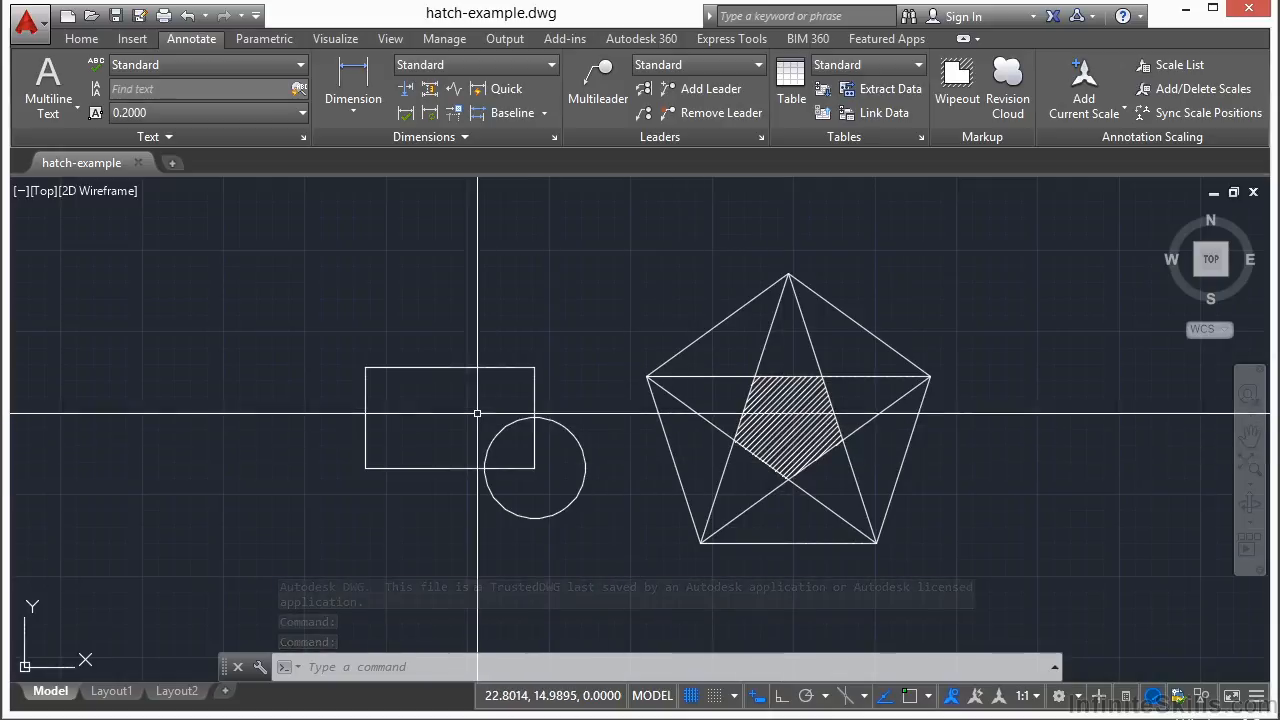
middle_click_drag(499, 429, 499, 408)
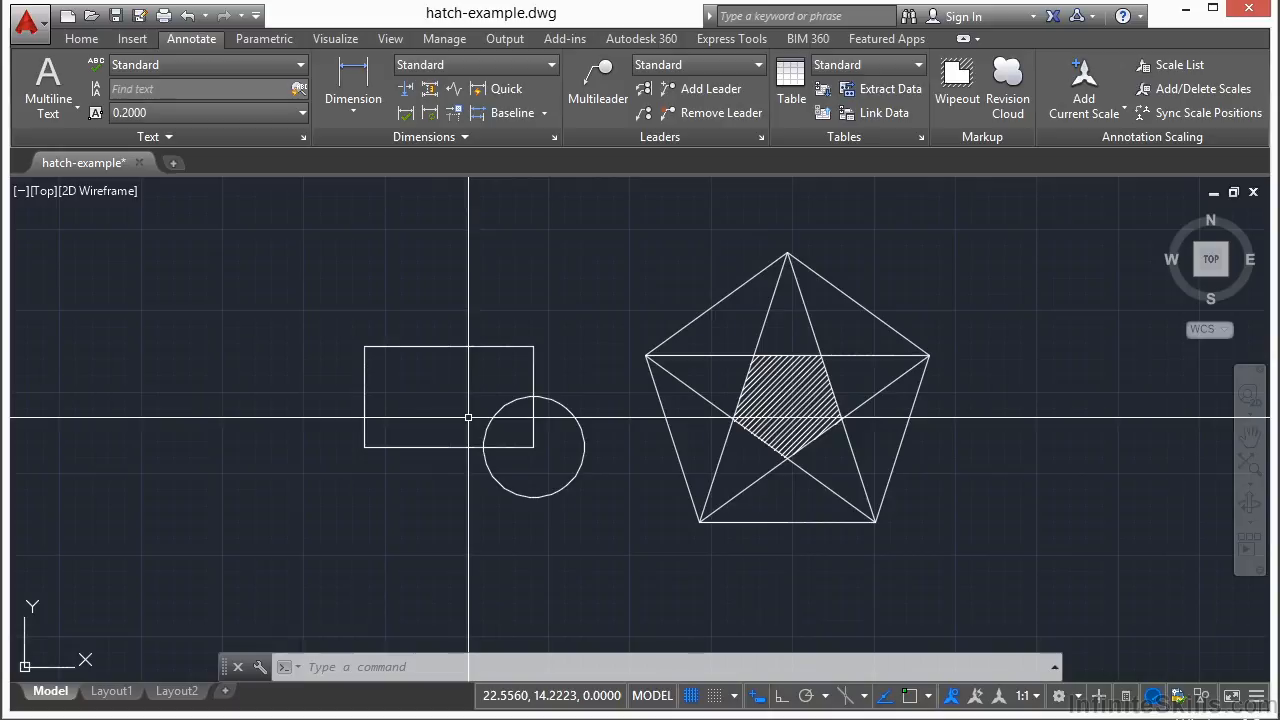
type("h")
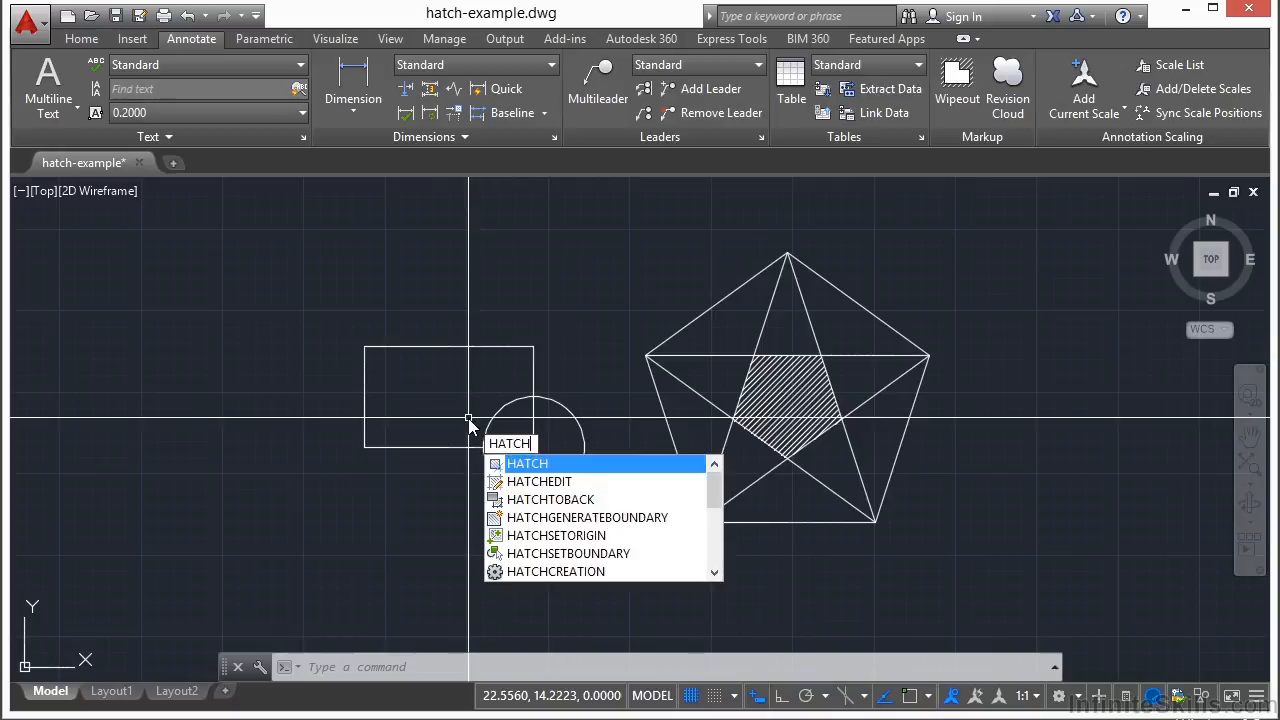
key("Escape")
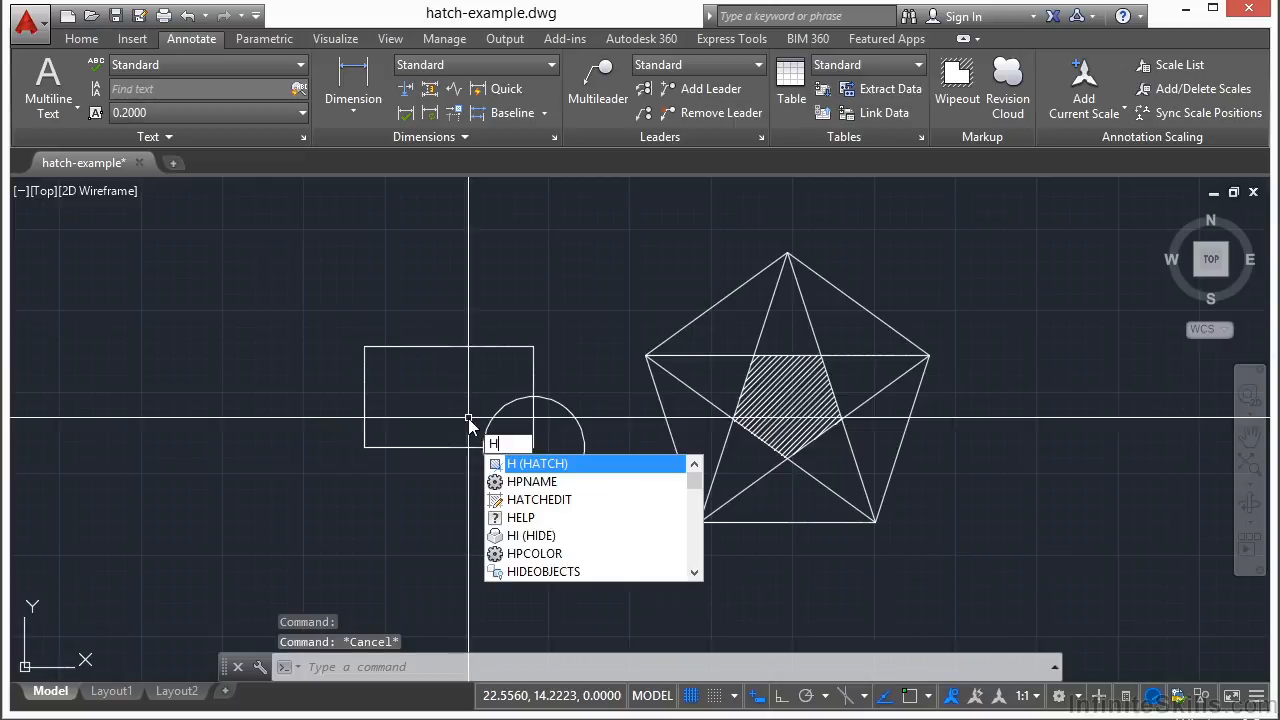
key("Escape")
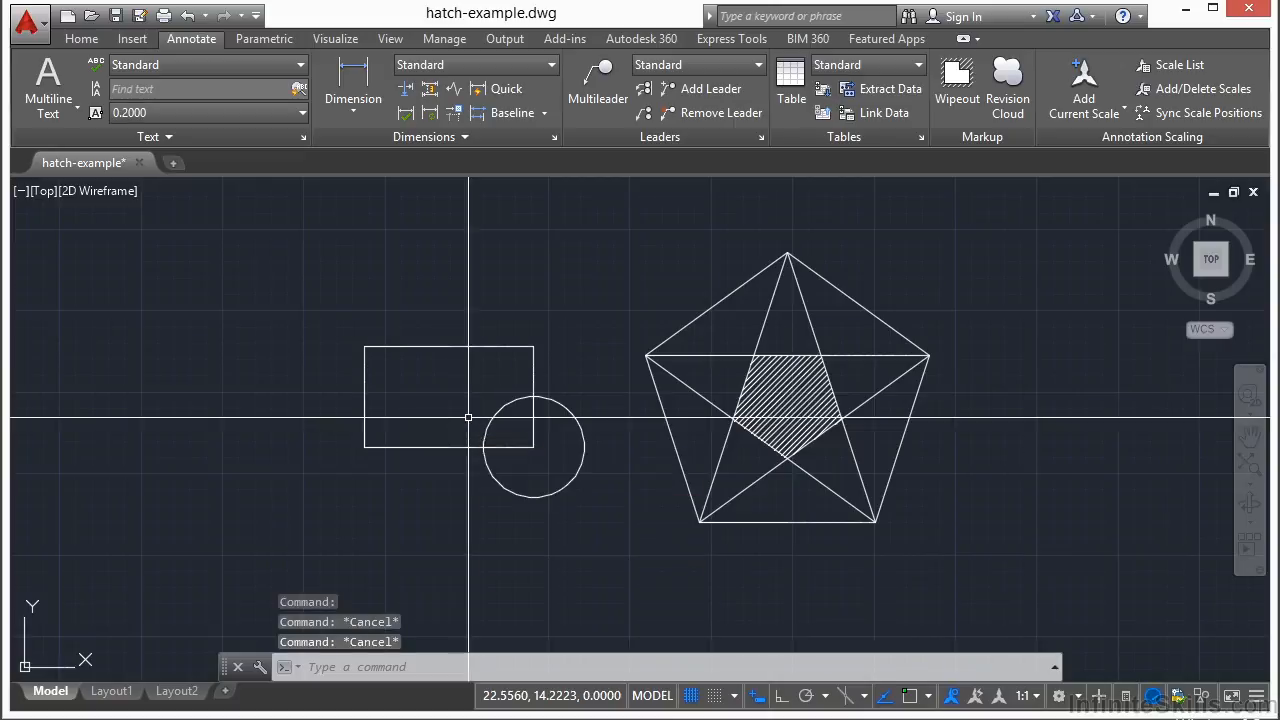
- Hatch the part of the rectangle outside the circle with the ANSI31 pattern, using an internal pick point
left_click(80, 42)
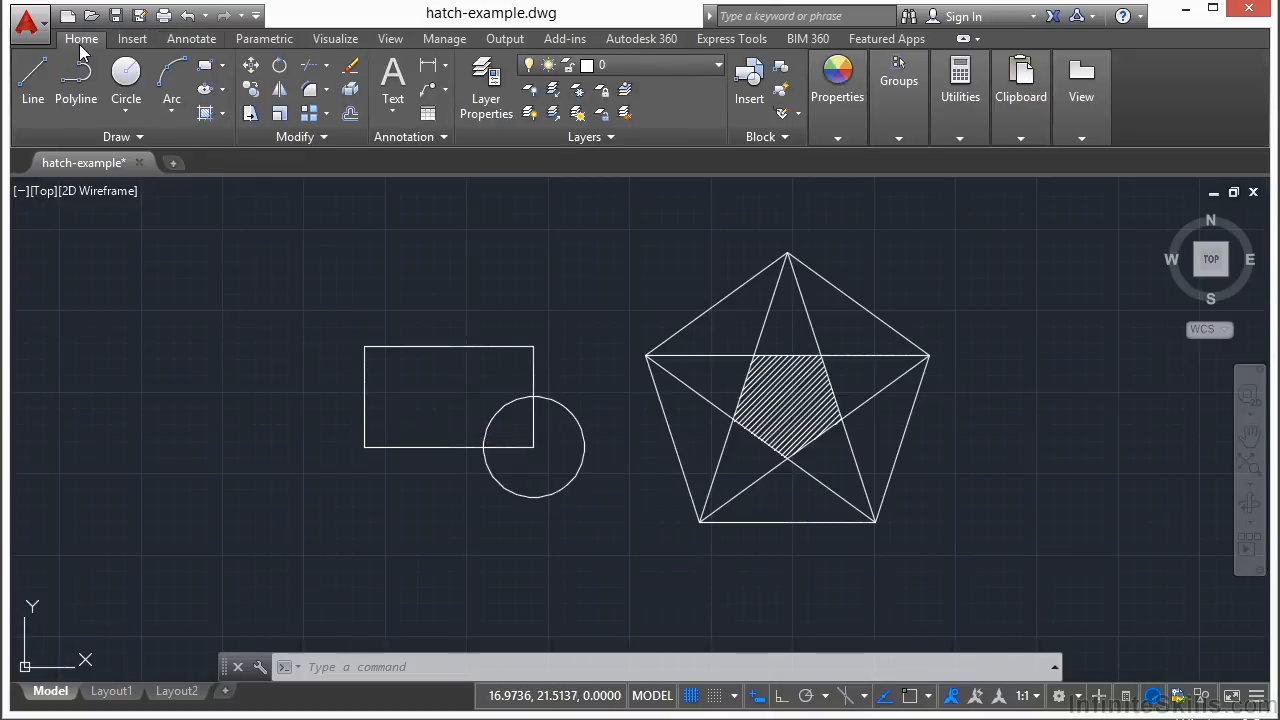
left_click(223, 115)
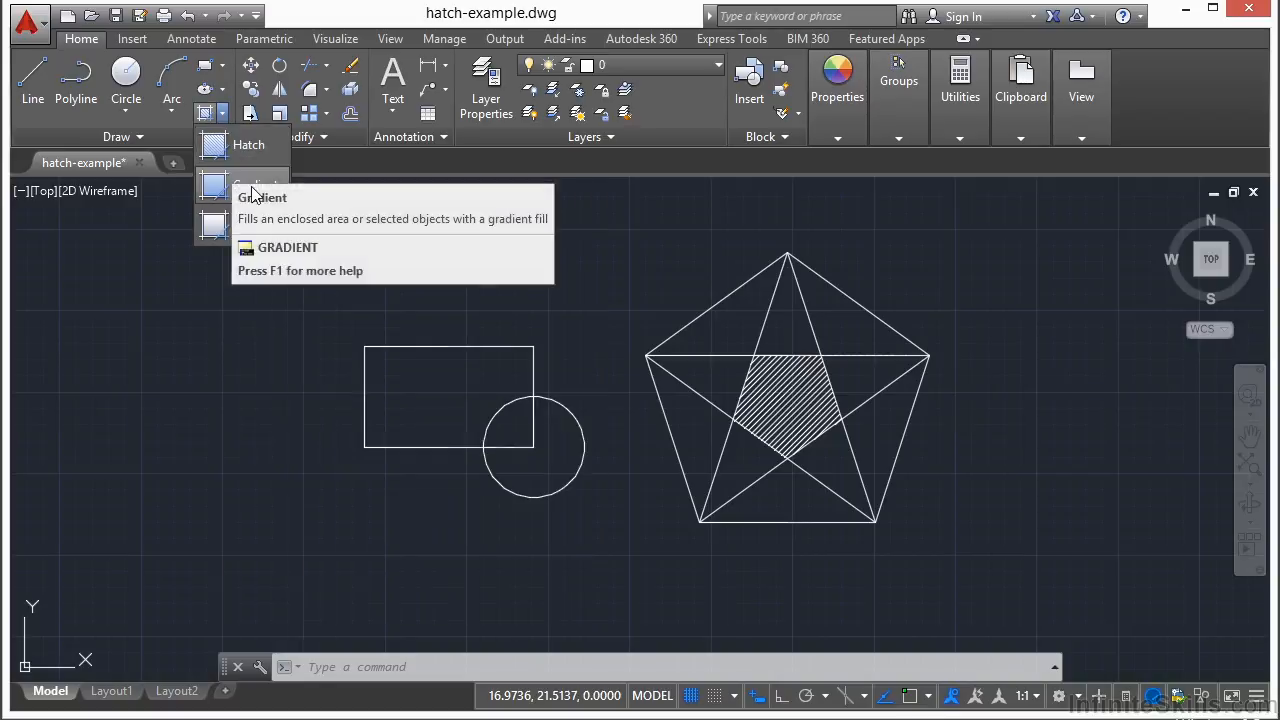
left_click(230, 145)
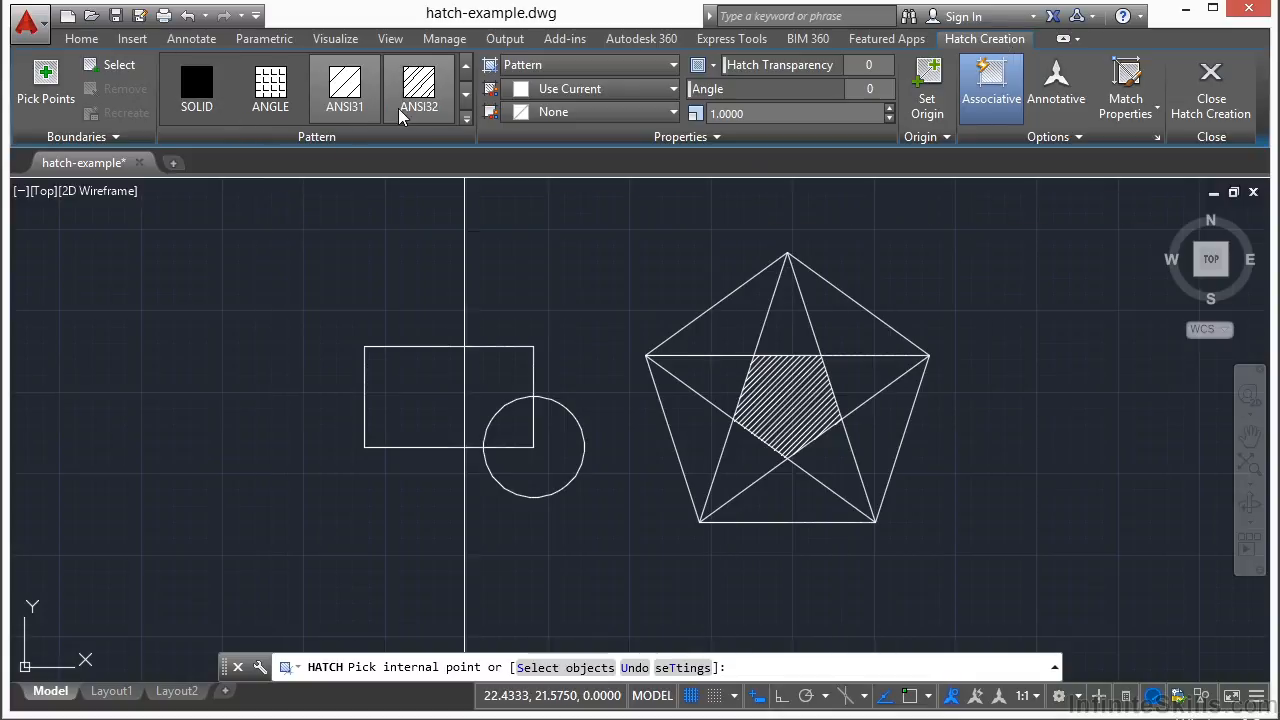
left_click(466, 119)
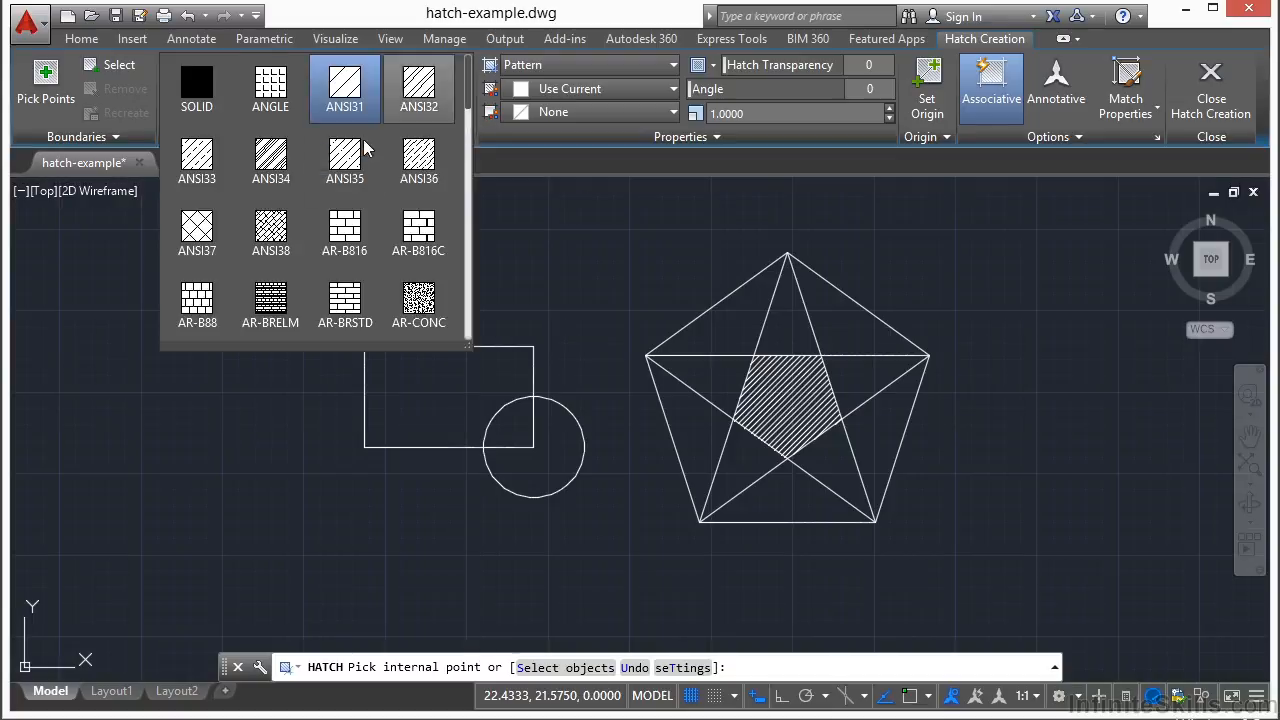
mouse_move(467, 95)
left_mouse_down()
mouse_move(469, 303)
mouse_move(478, 78)
left_mouse_up()
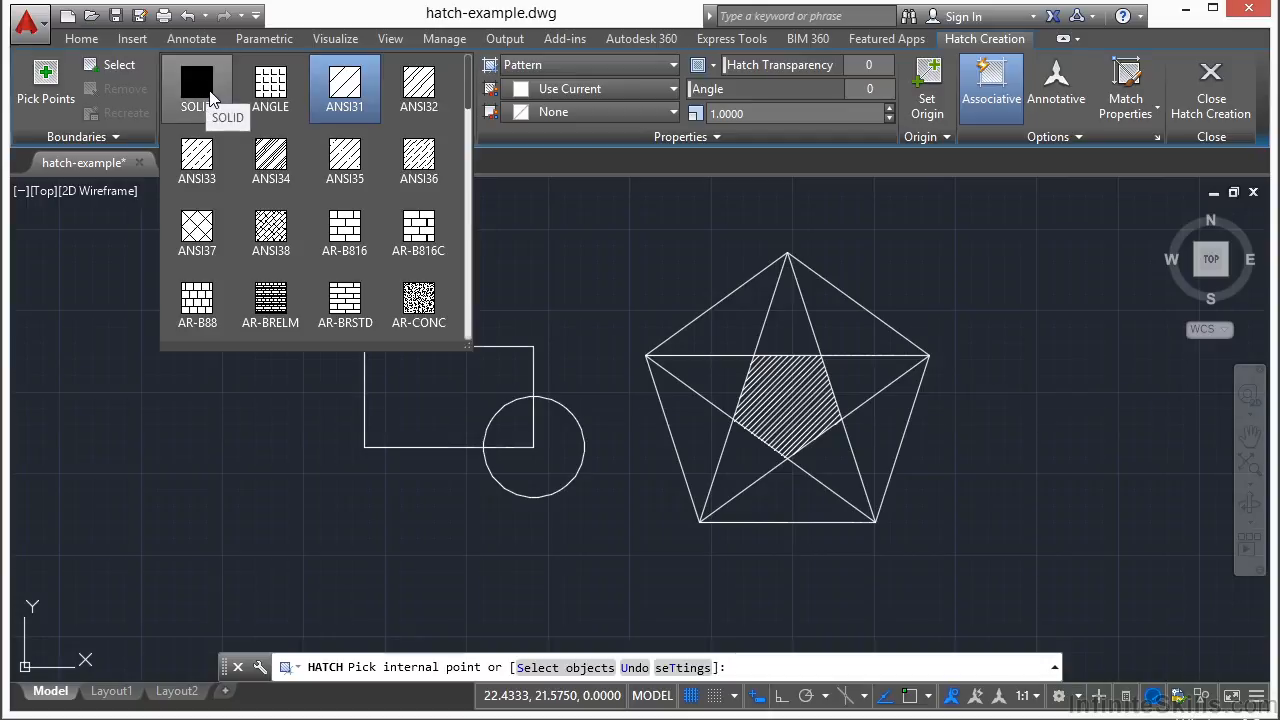
left_click(344, 92)
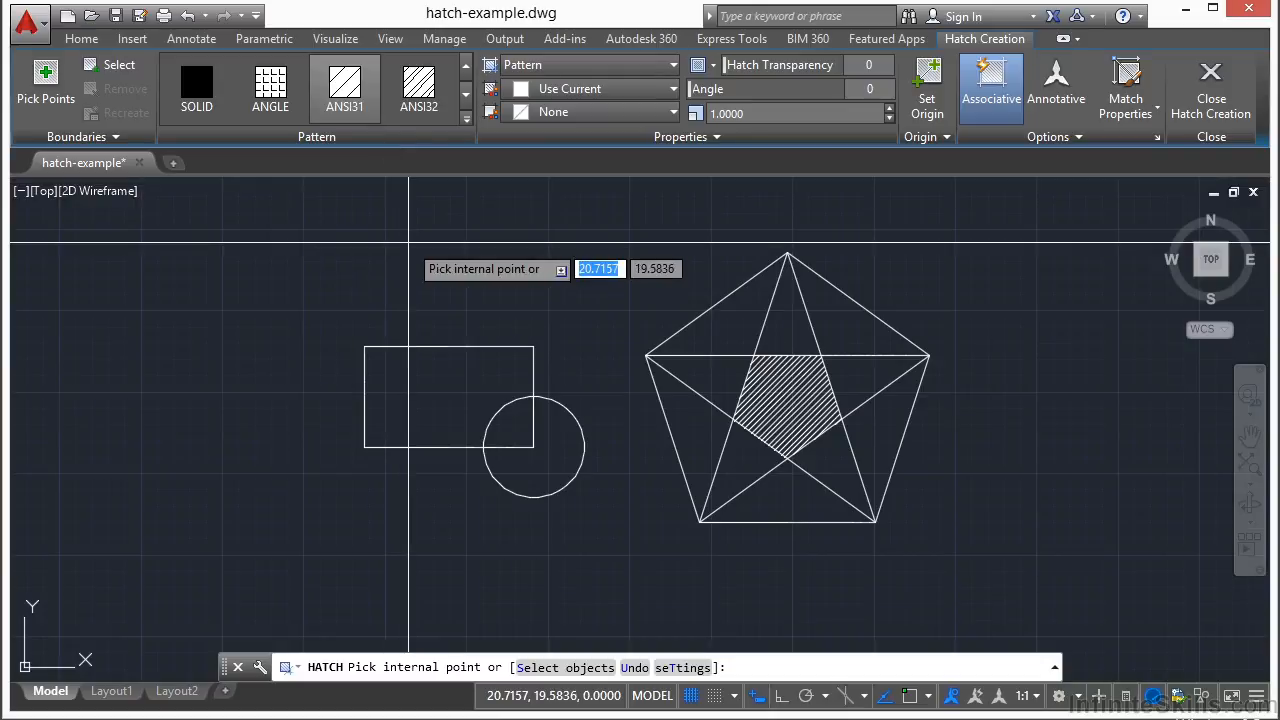
left_click(424, 388)
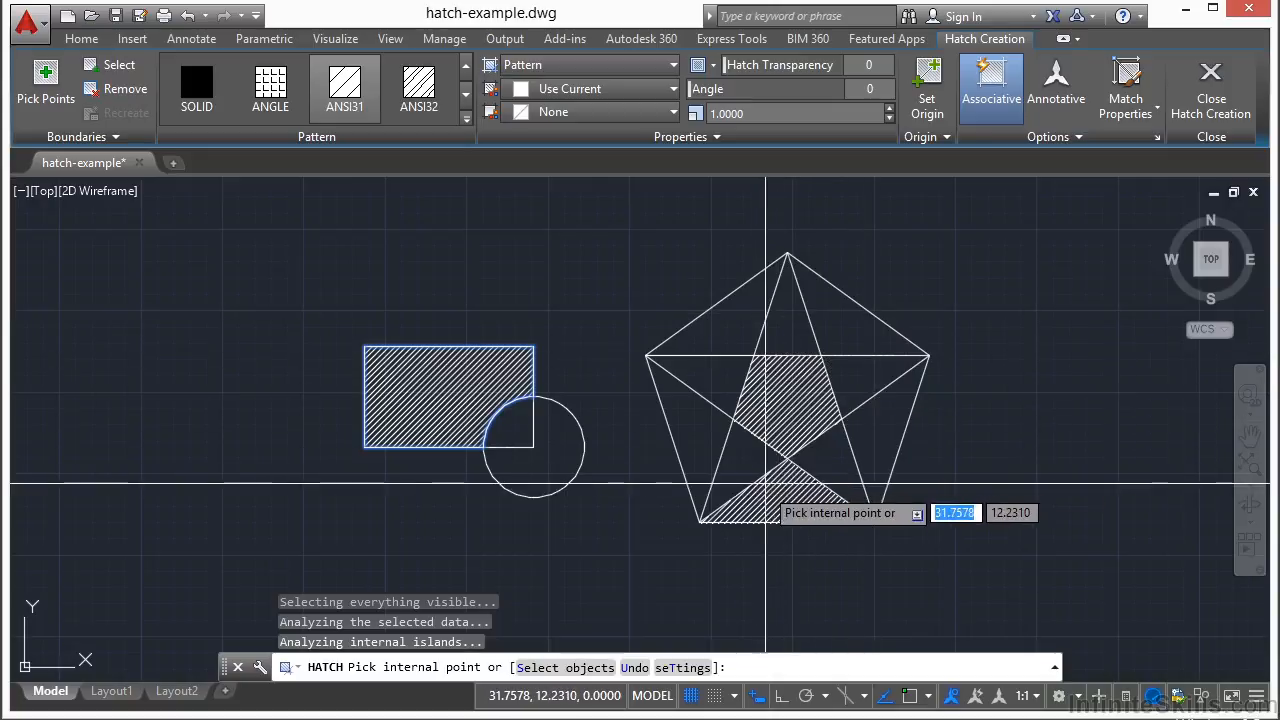
- Try adding the rectangle as a hatch boundary object, deselect the chosen objects and end the Hatch command
left_click(116, 67)
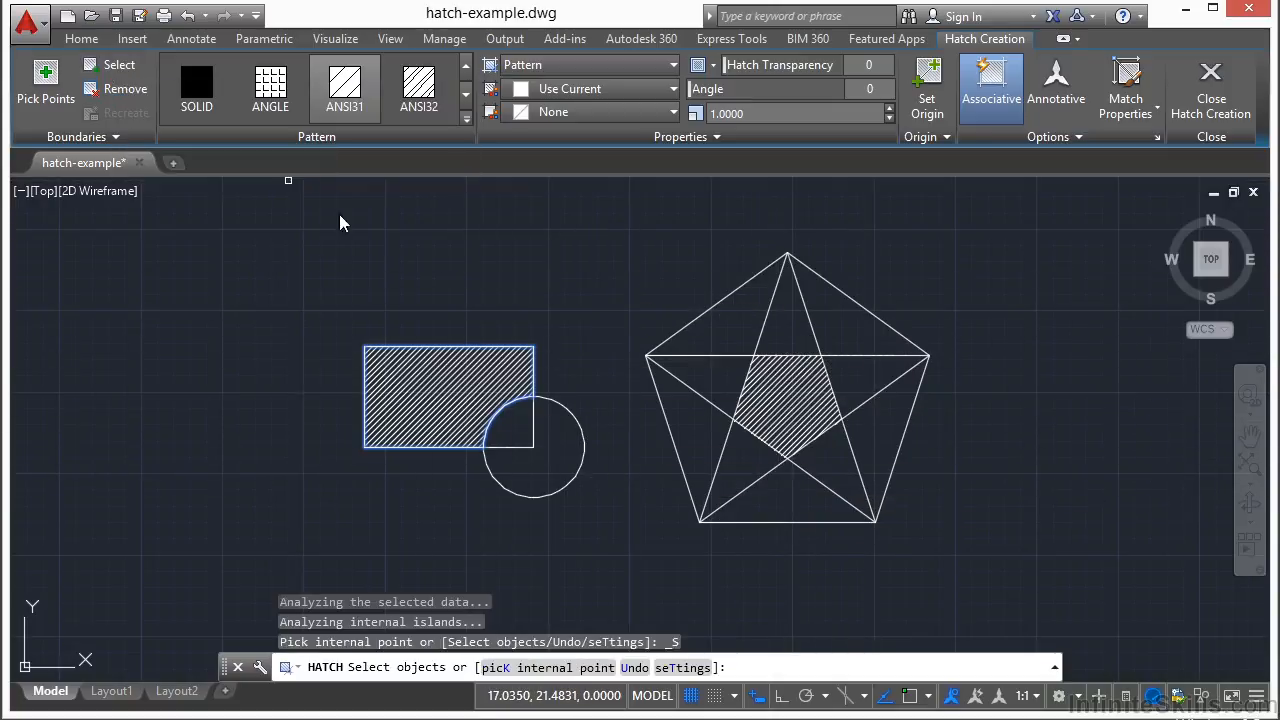
left_click(534, 422)
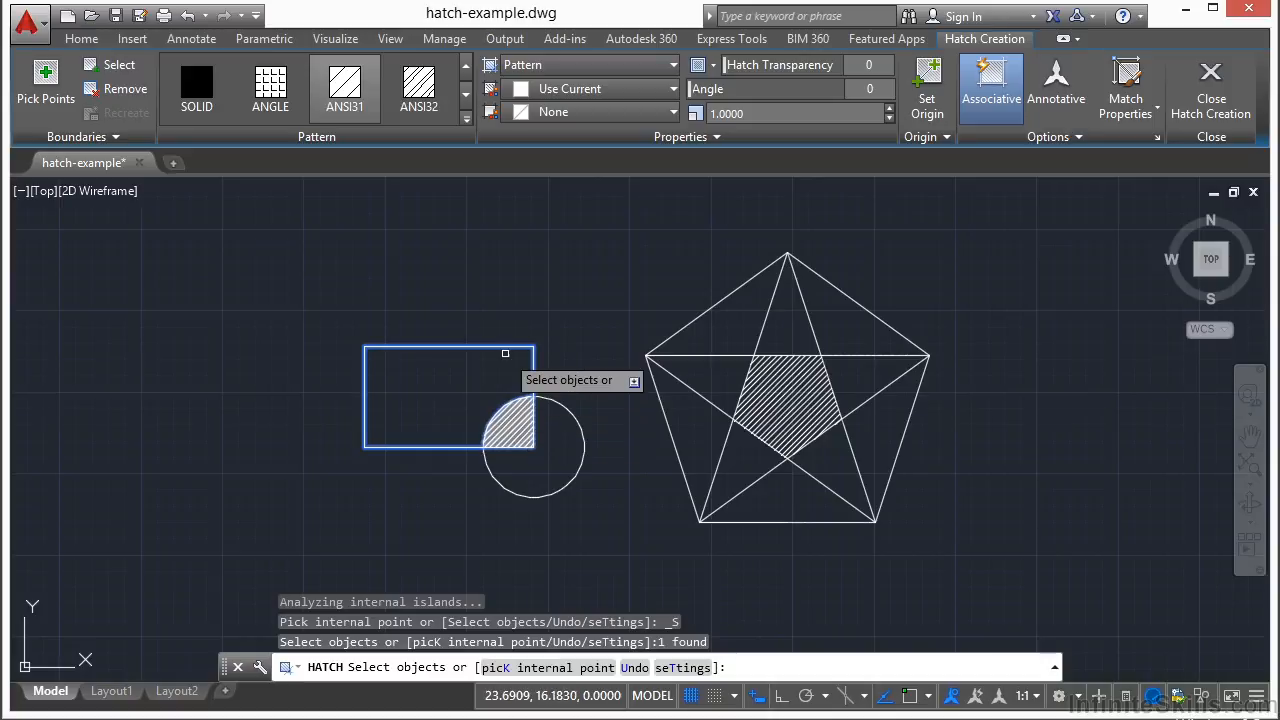
left_click(503, 344)
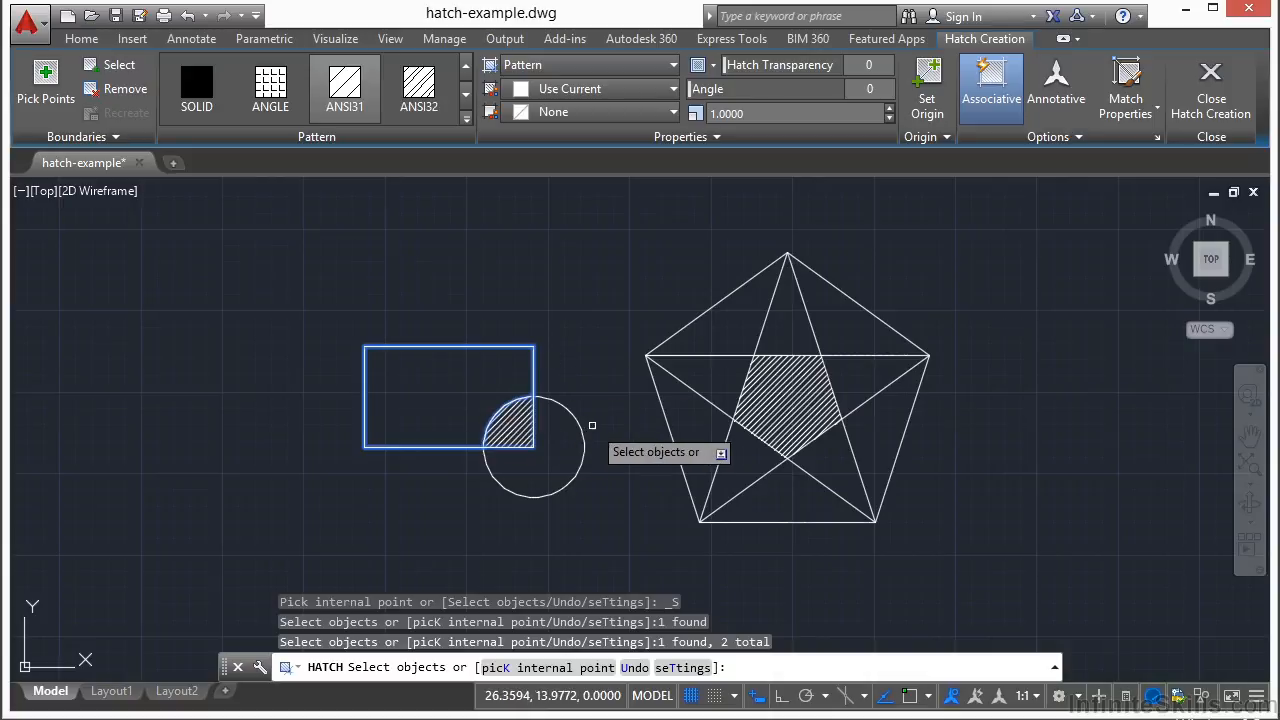
scroll(537, 417, "up", 2)
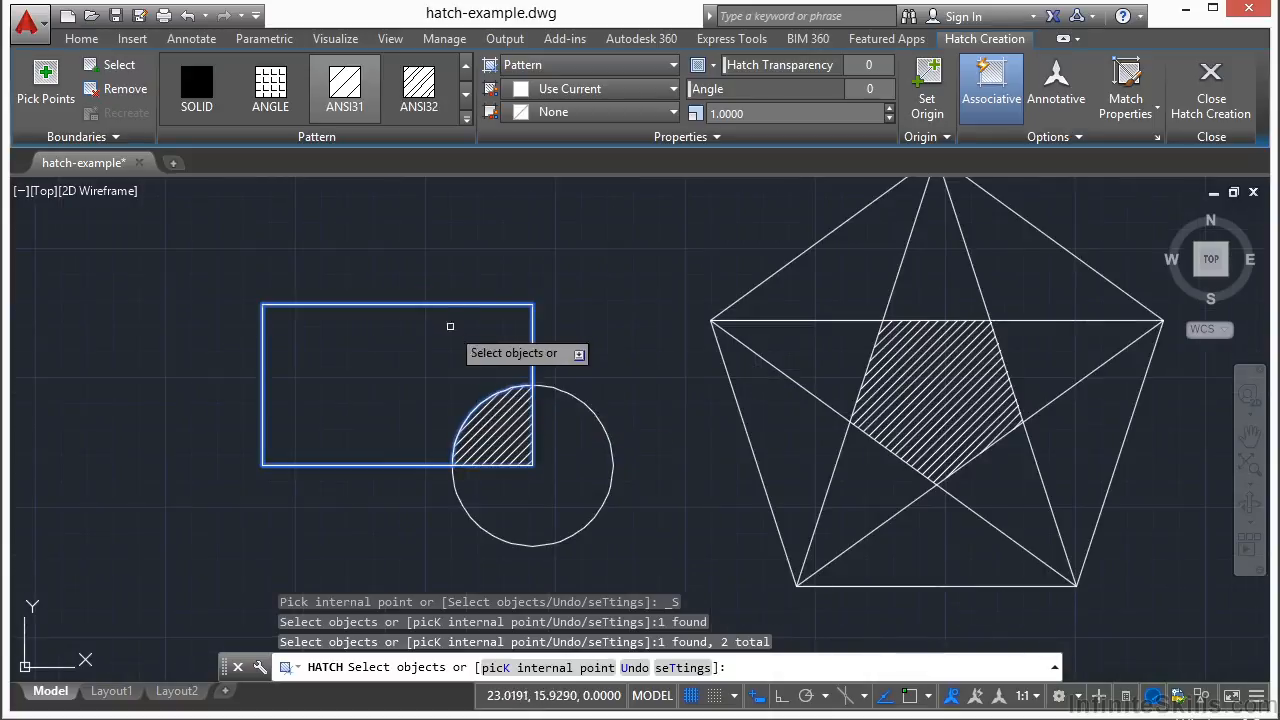
left_click(436, 294)
left_click(571, 380, "shift")
key("Escape")
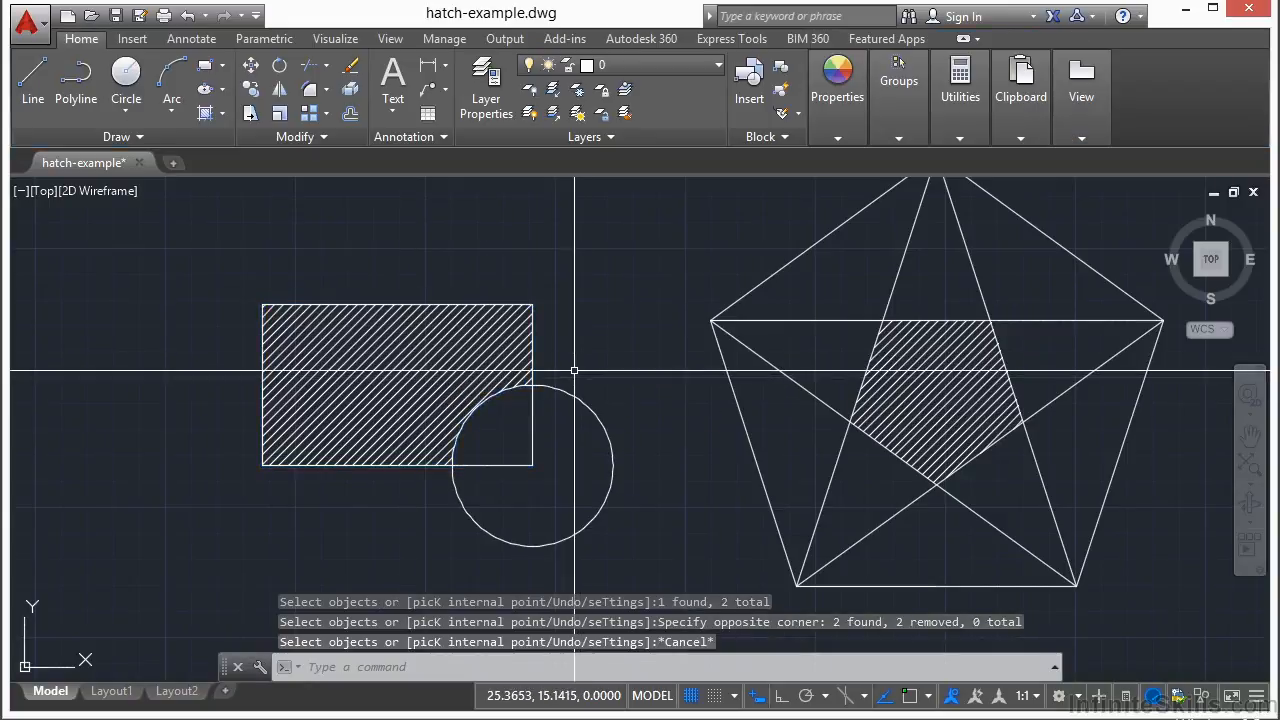
- Erase the hatch inside the rectangle and clear any remaining selection
left_click(400, 371)
right_click(494, 292)
left_click(571, 395)
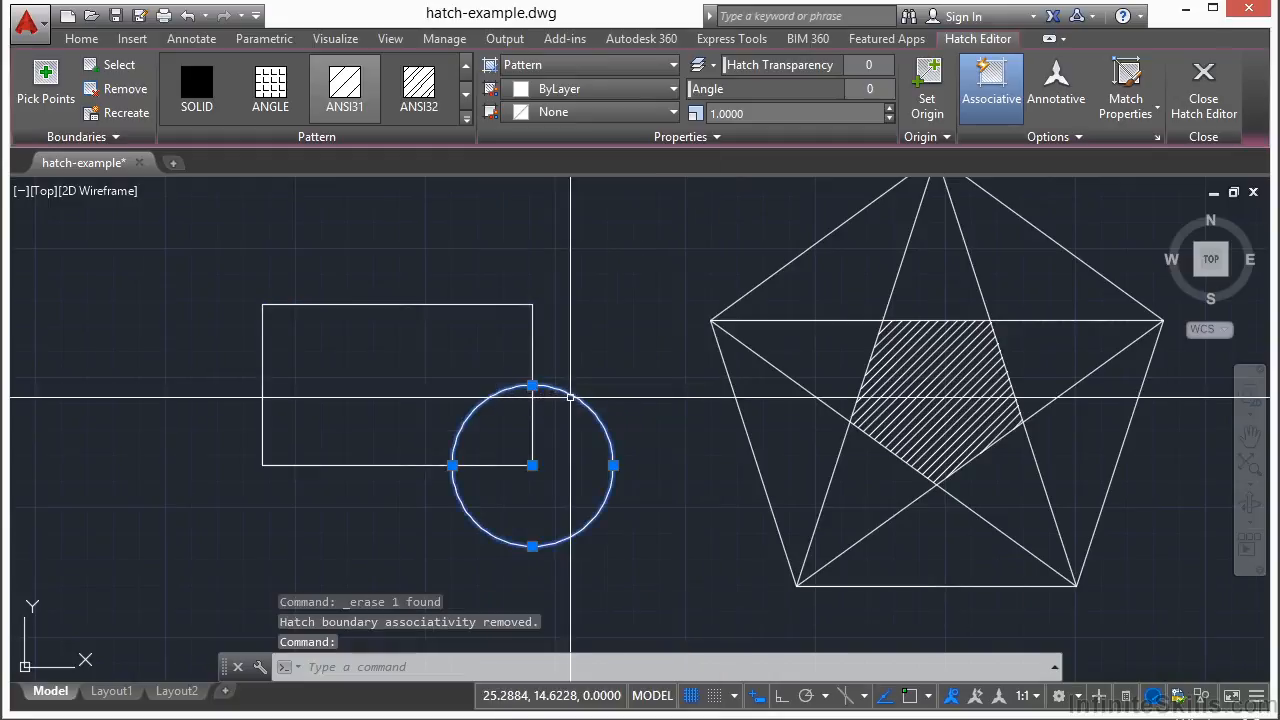
key("Escape")
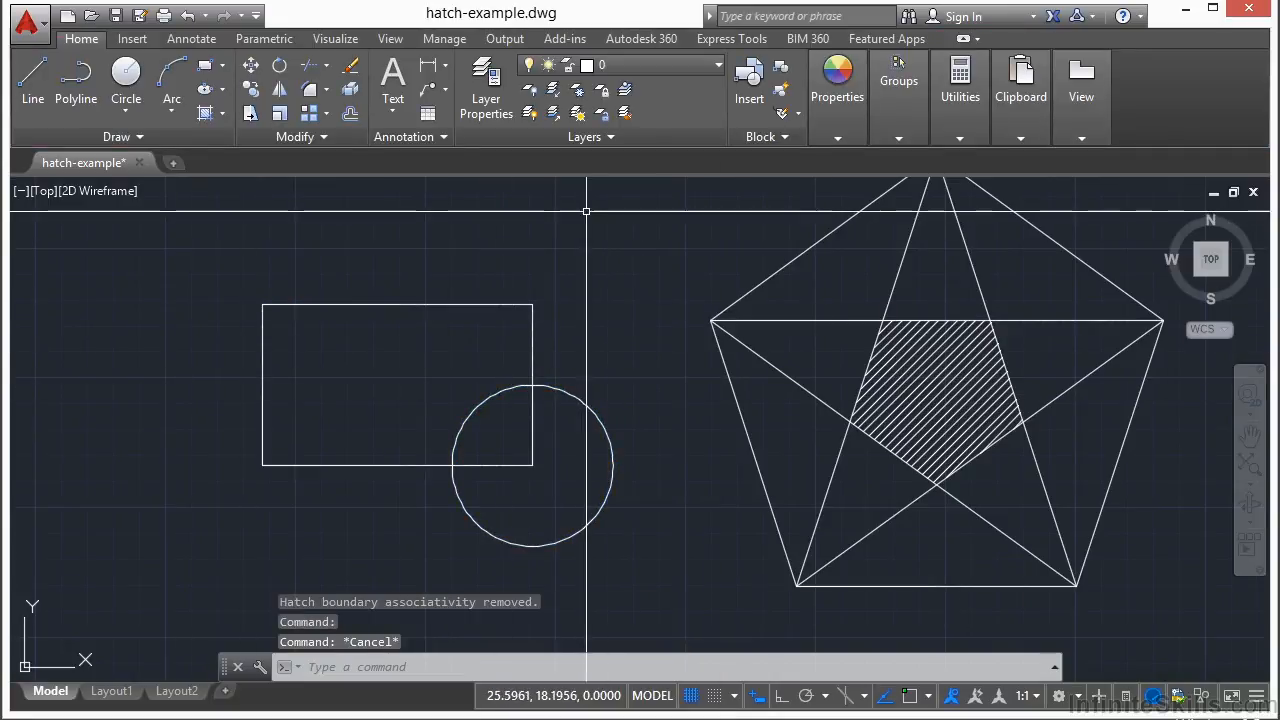
- Hatch the entire rectangle with the ANSI31 pattern by selecting the rectangle as the boundary object
left_click(203, 115)
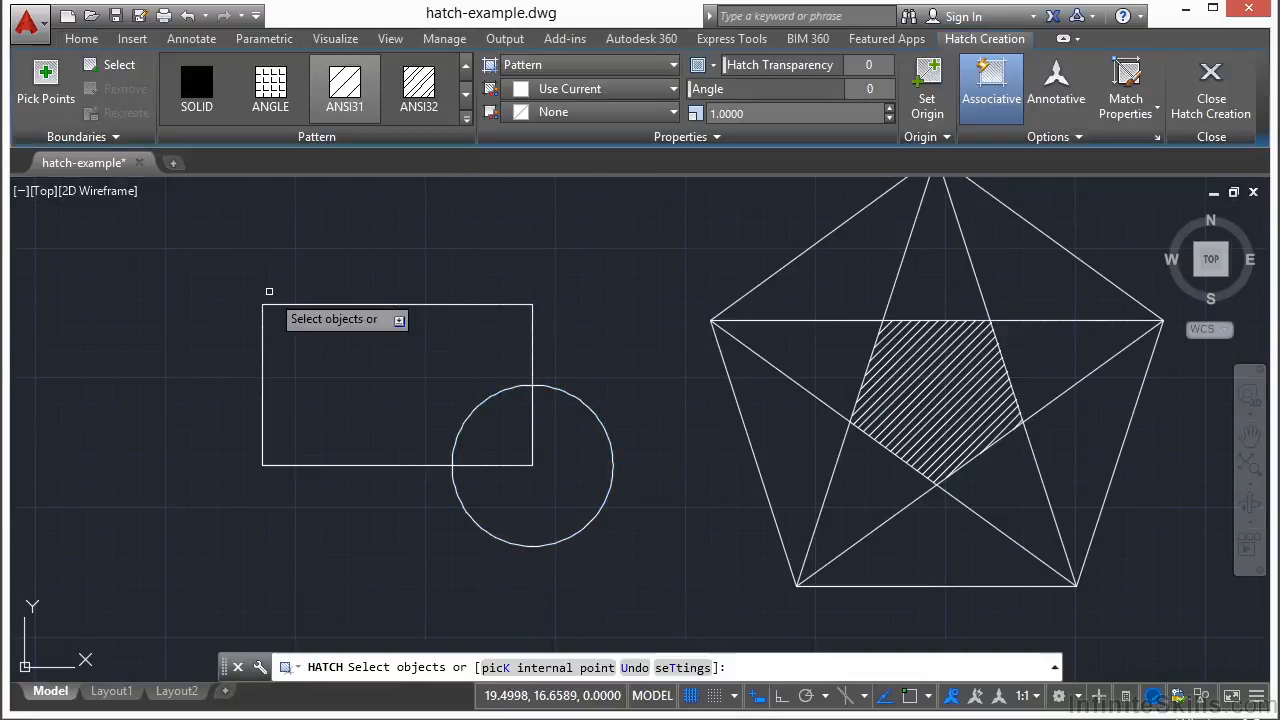
left_click(117, 66)
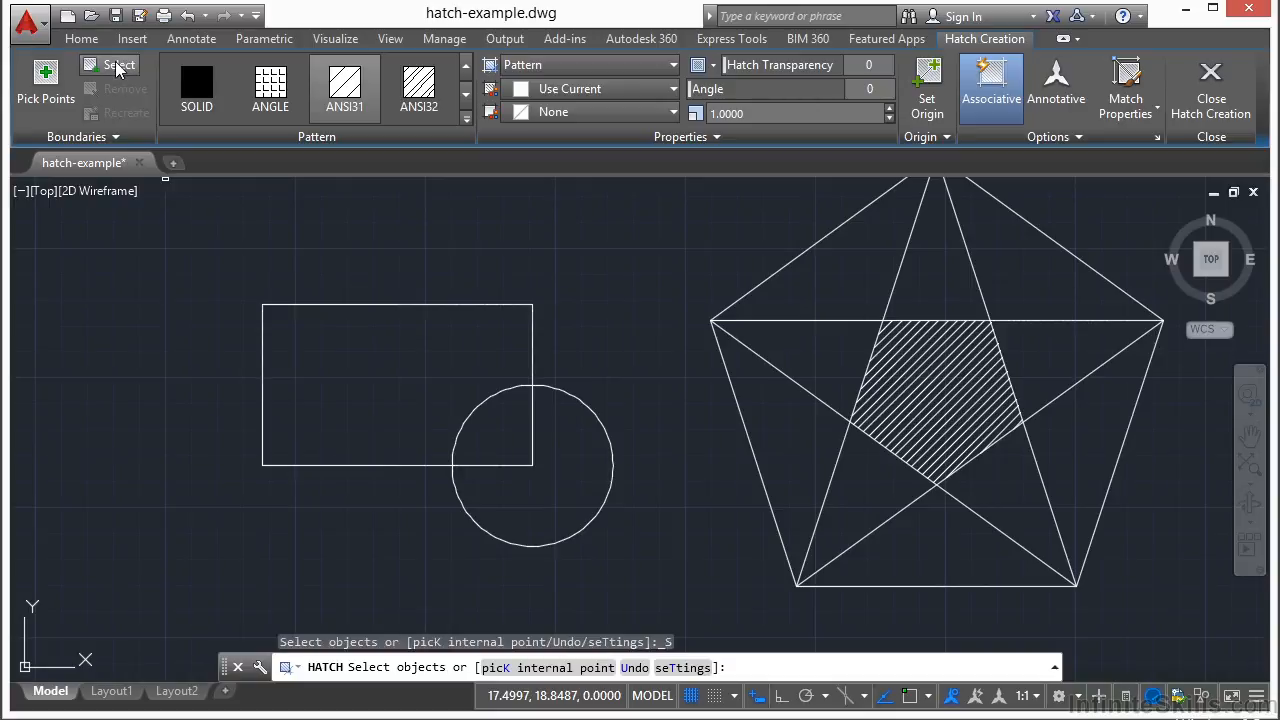
left_click(381, 304)
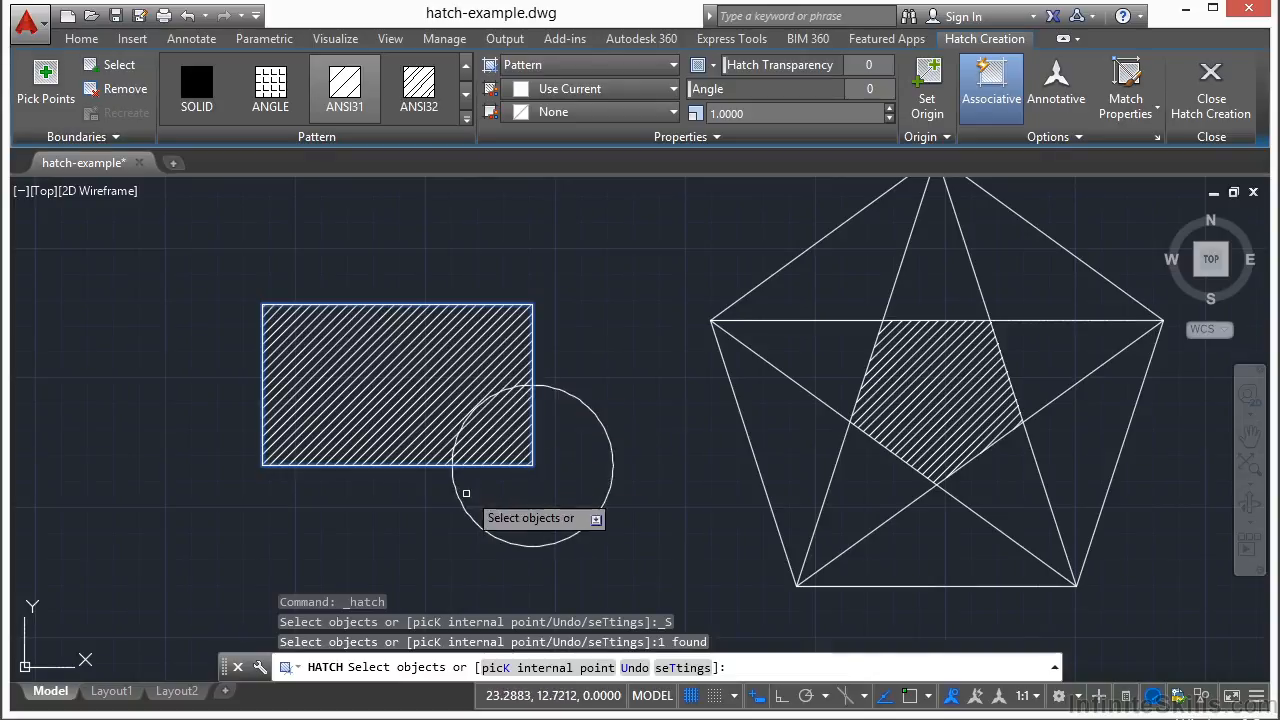
key("Return")
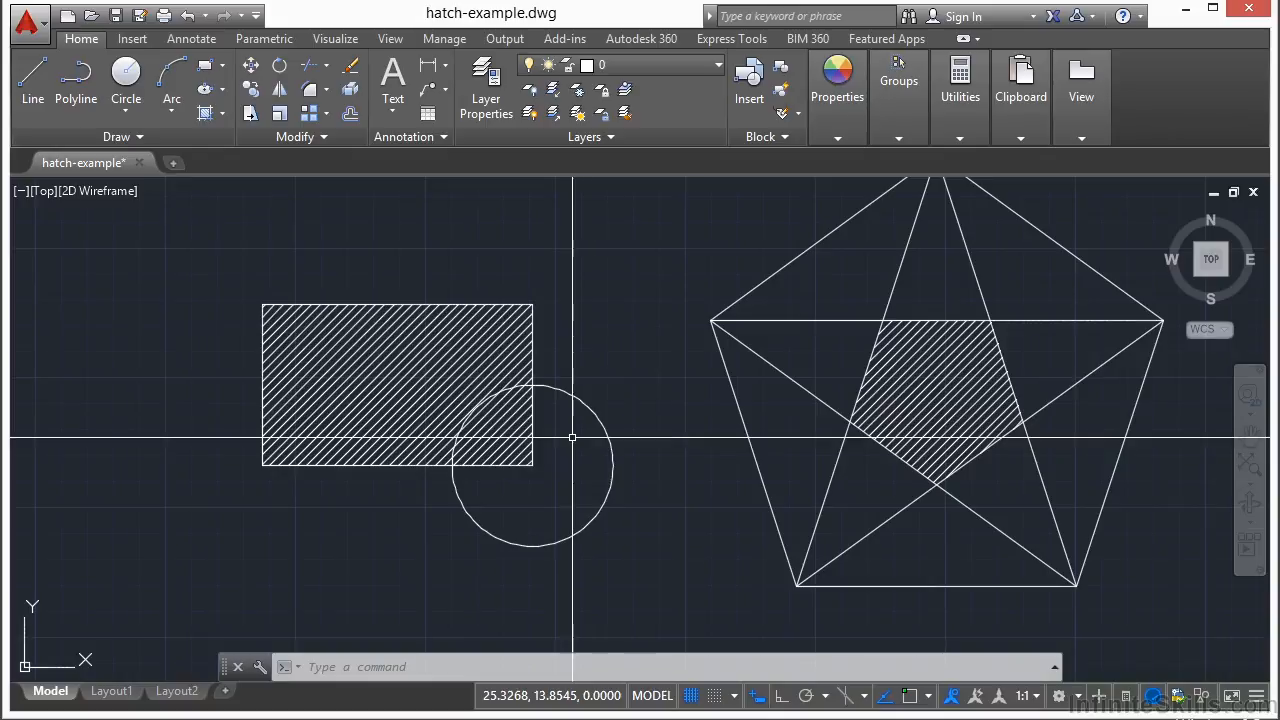
- Trim away the part of the rectangle's hatch inside the circle, using the circle as the cutting edge
key("Escape")
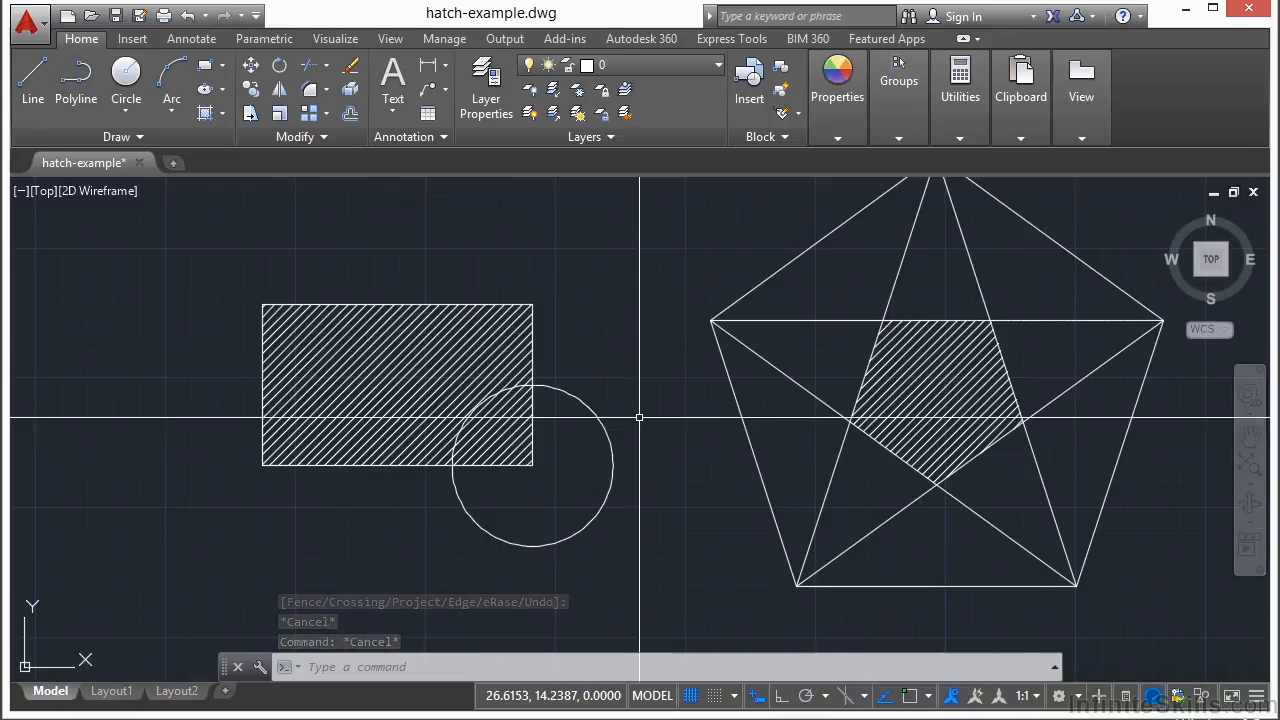
type("trim")
key("Return")
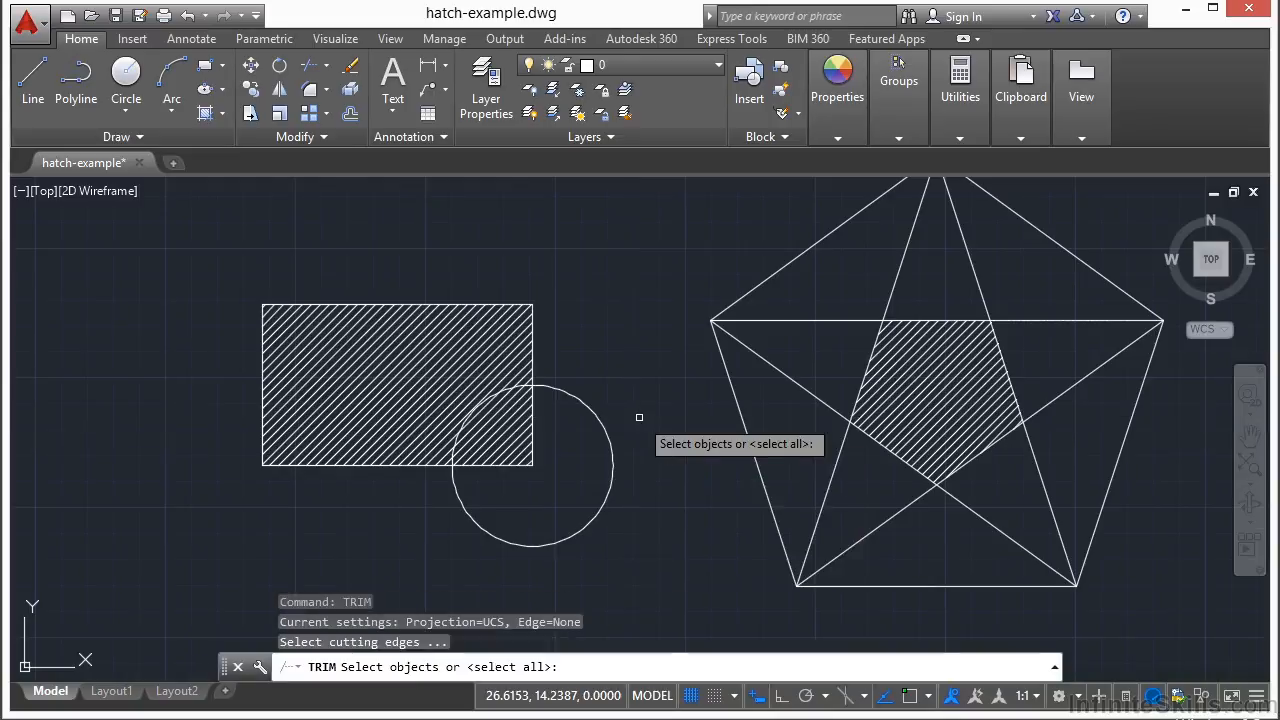
left_click(598, 424)
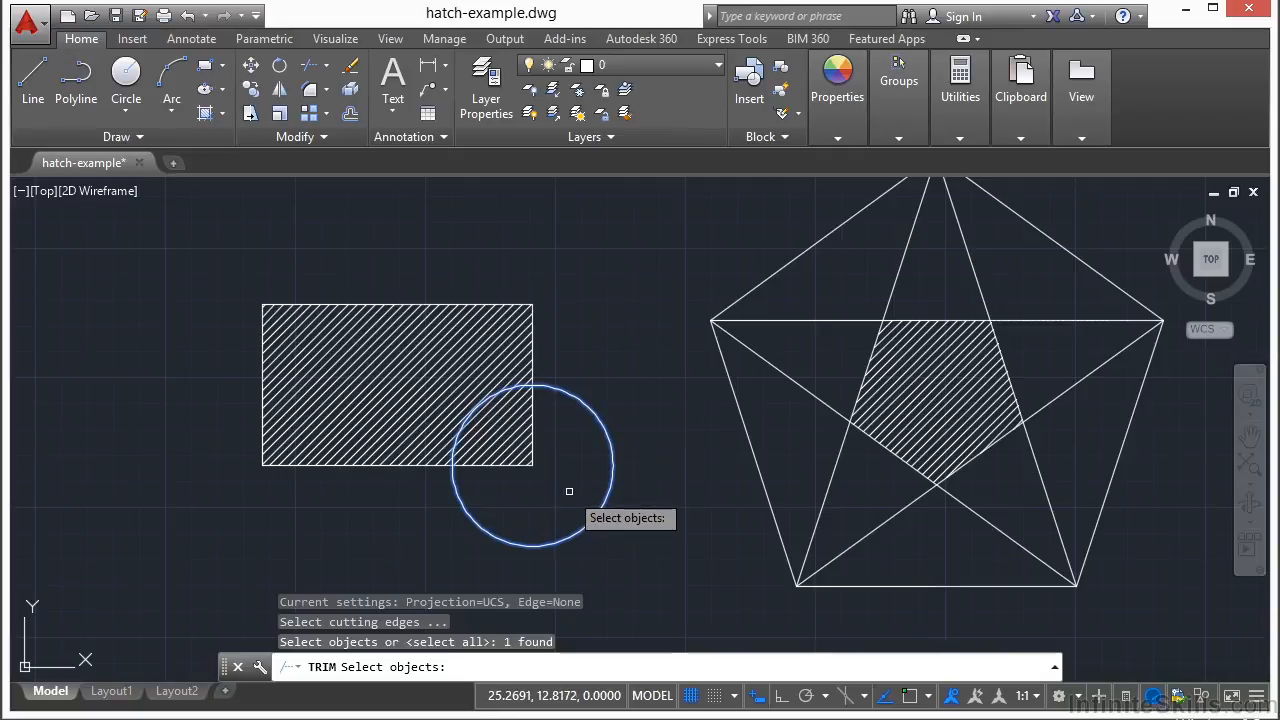
key("Return")
left_click(512, 430)
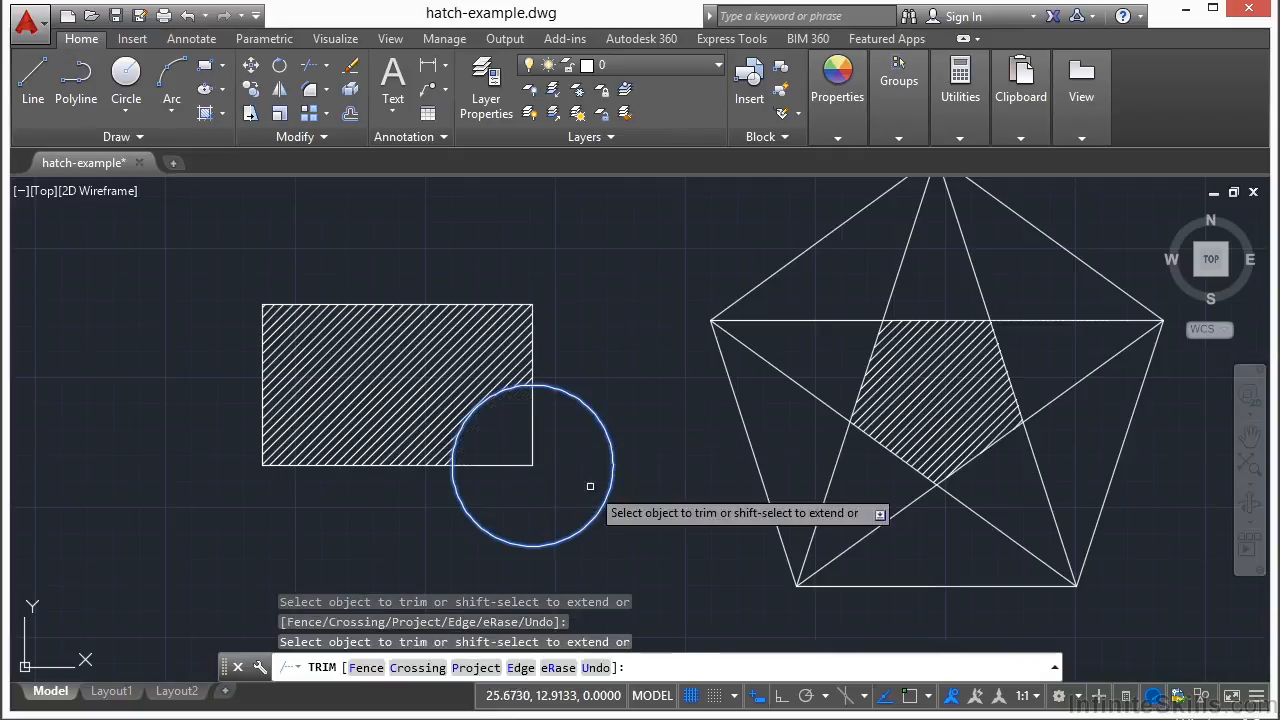
key("Return")
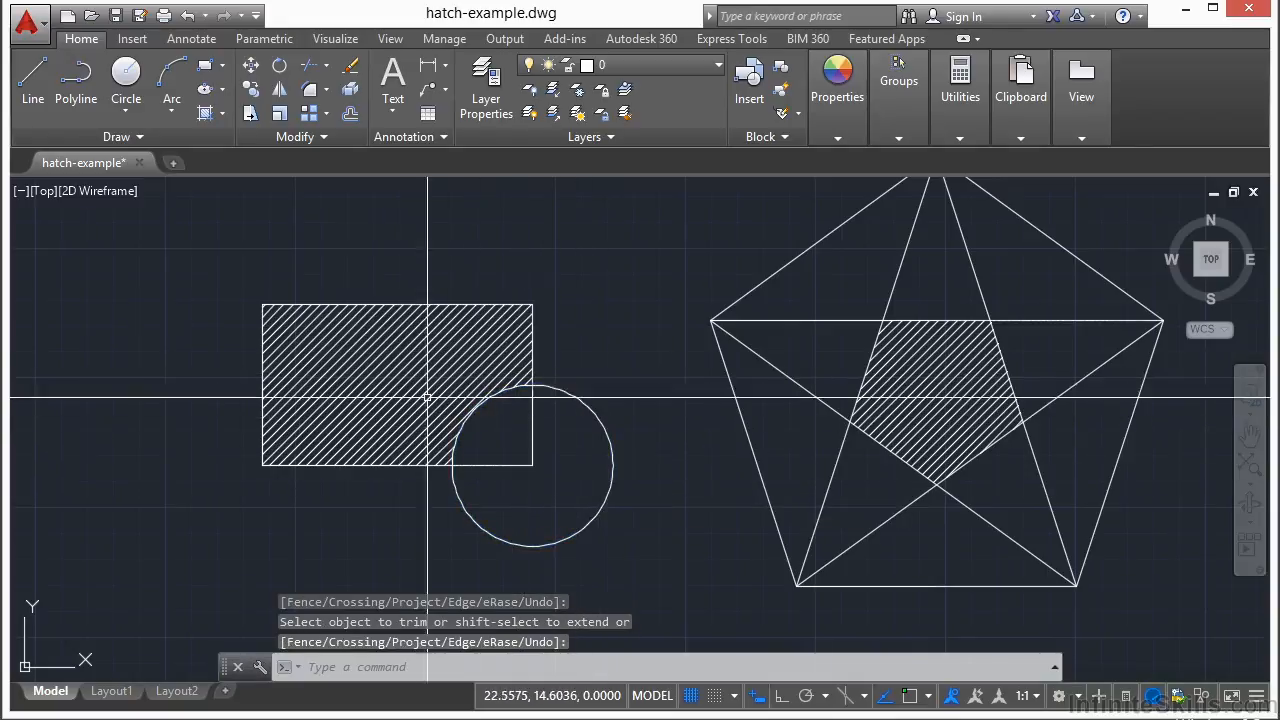
- Move the trimmed hatch by its center grip to the empty area above the rectangle
left_click(394, 372)
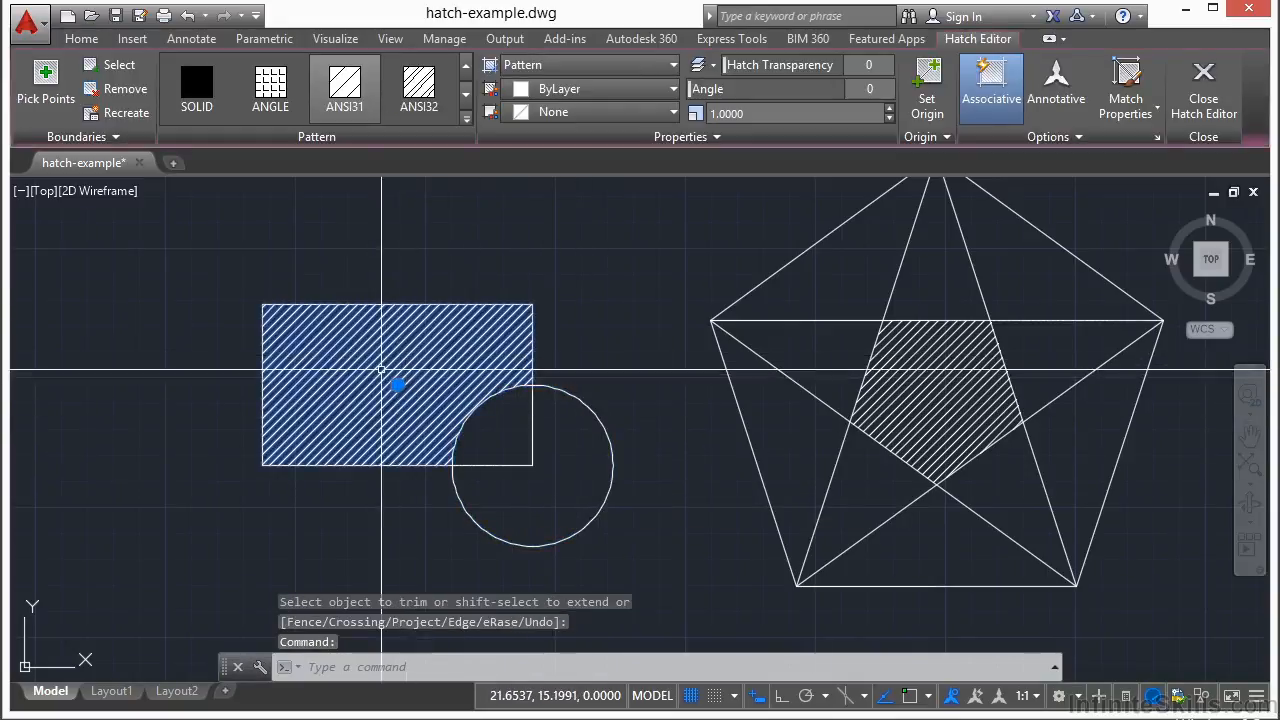
left_click(393, 385)
scroll(398, 378, "down", 4)
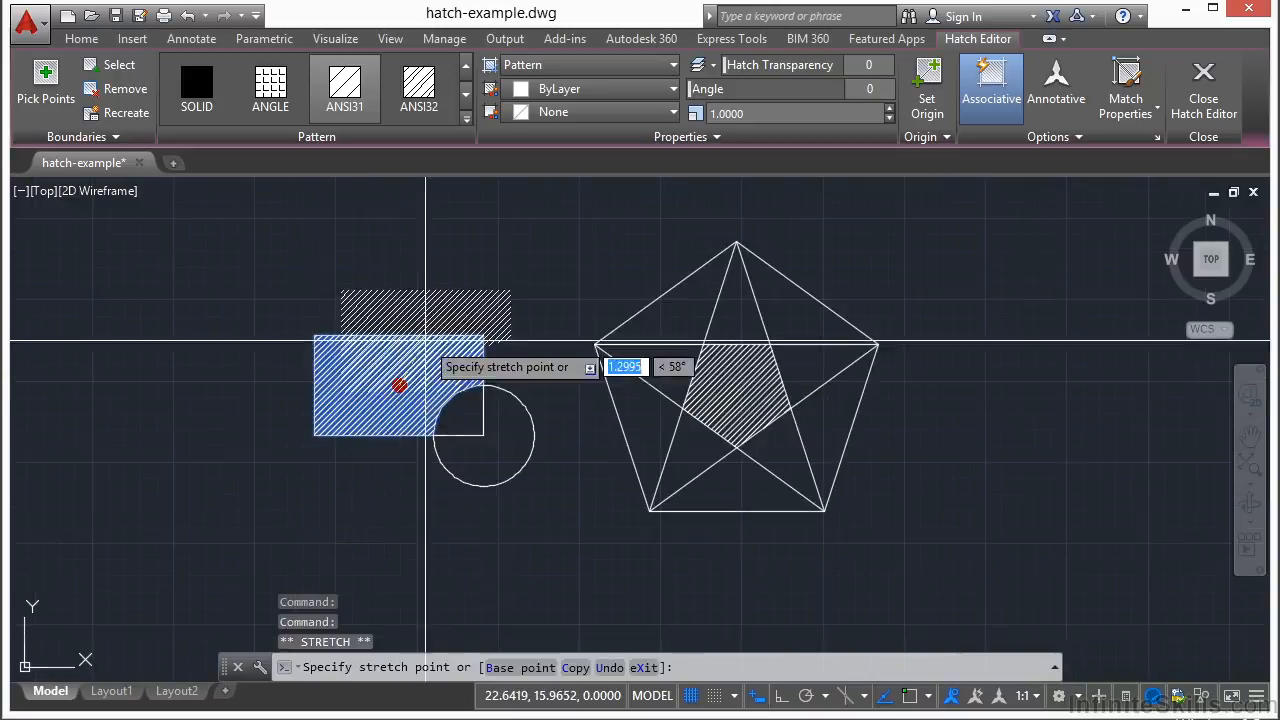
left_click(440, 262)
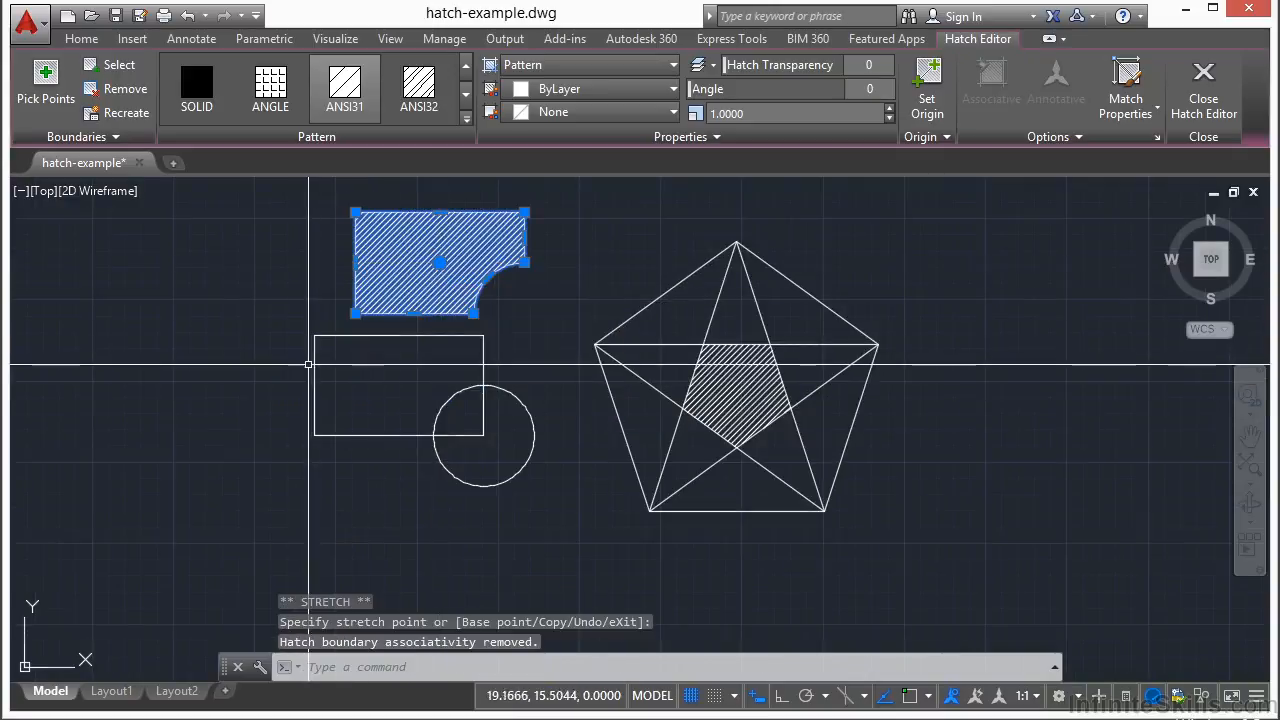
- Stretch the upper-left corner of the moved hatch outward by about 0.78 units at 172°
scroll(404, 190, "up", 2)
scroll(401, 199, "up", 2)
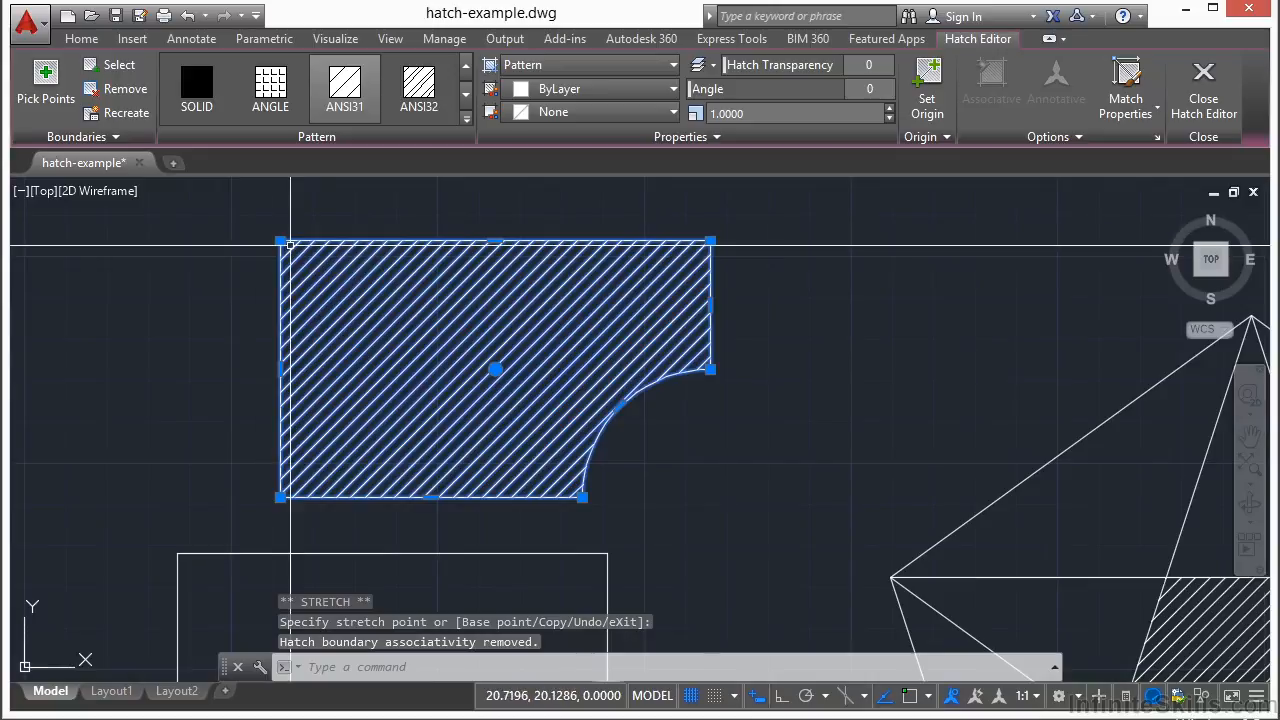
left_click(282, 244)
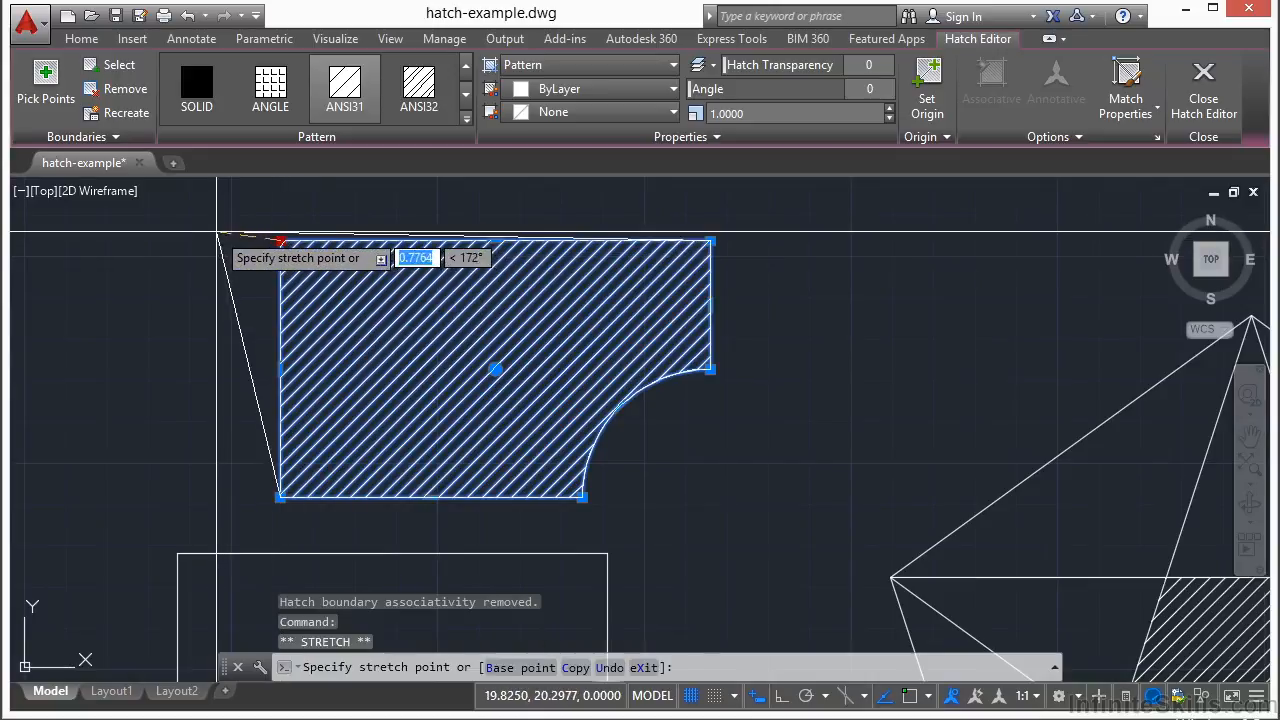
left_click(216, 232)
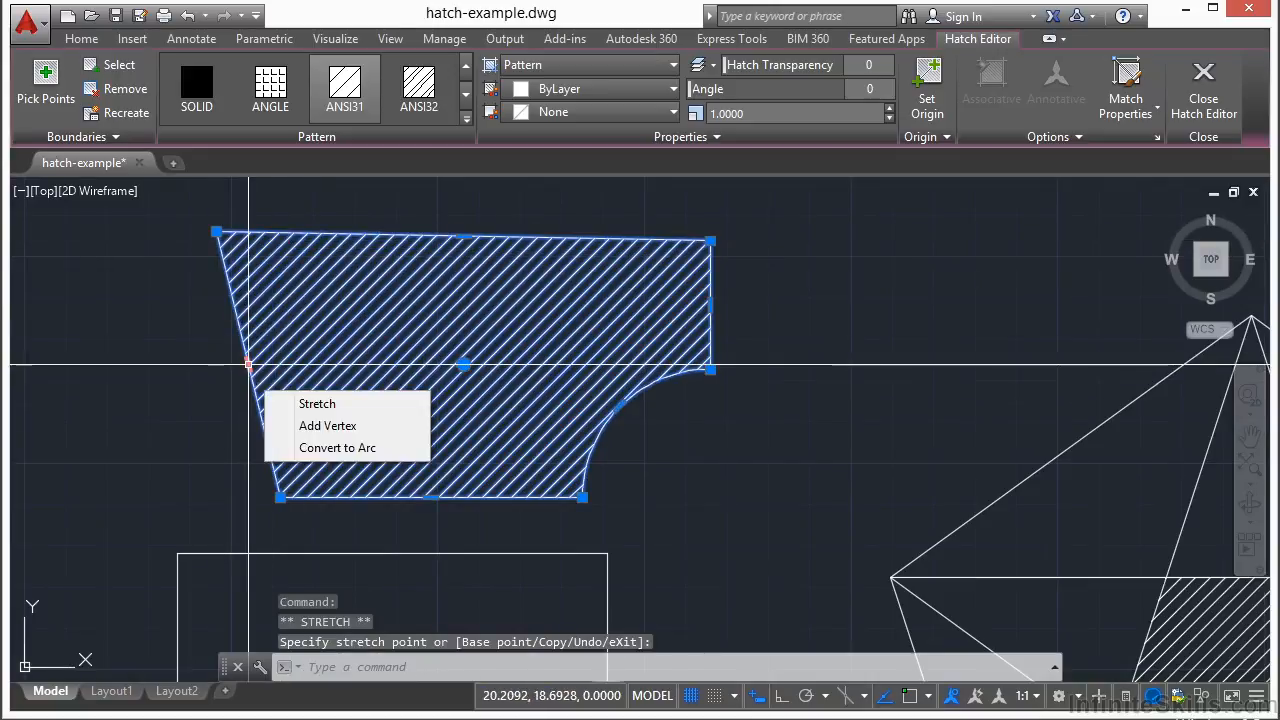
- Add a vertex on the hatch's slanted left edge, placed outward to the left, and convert the concave arc edge to a straight line
mouse_move(248, 365)
left_click(292, 420)
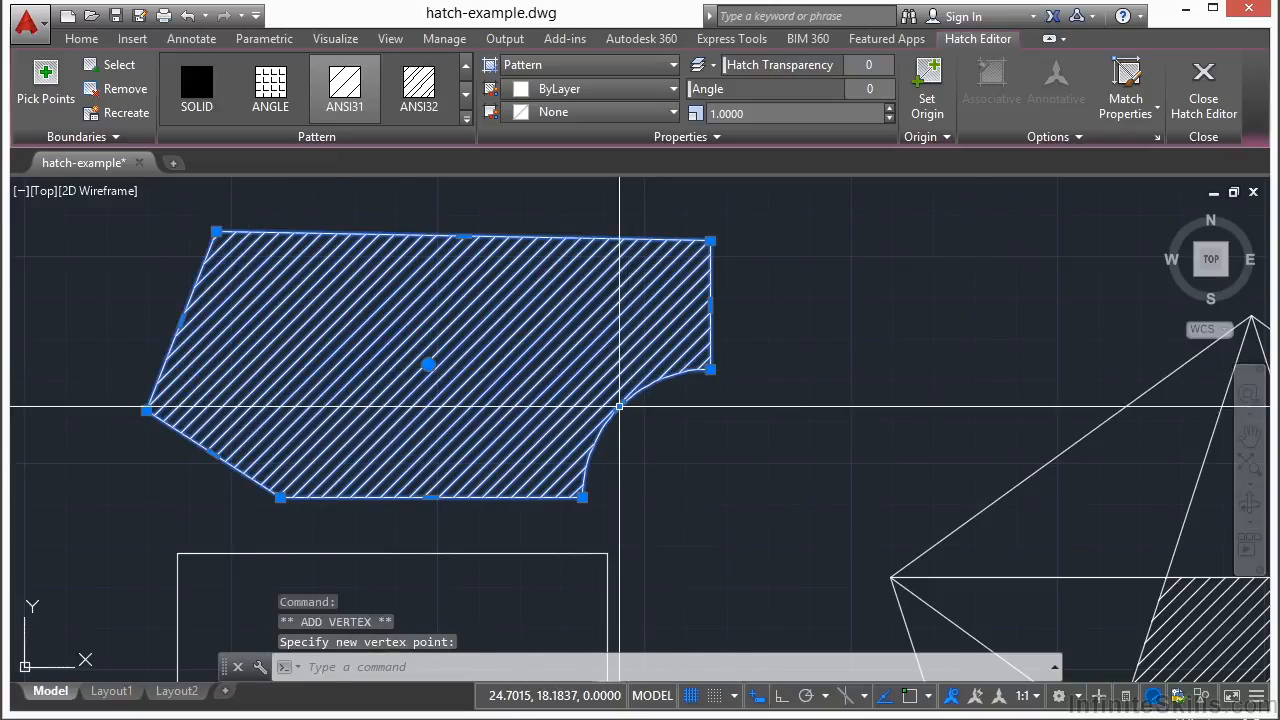
mouse_move(620, 407)
left_click(689, 492)
key("Escape")
scroll(286, 374, "down", 3)
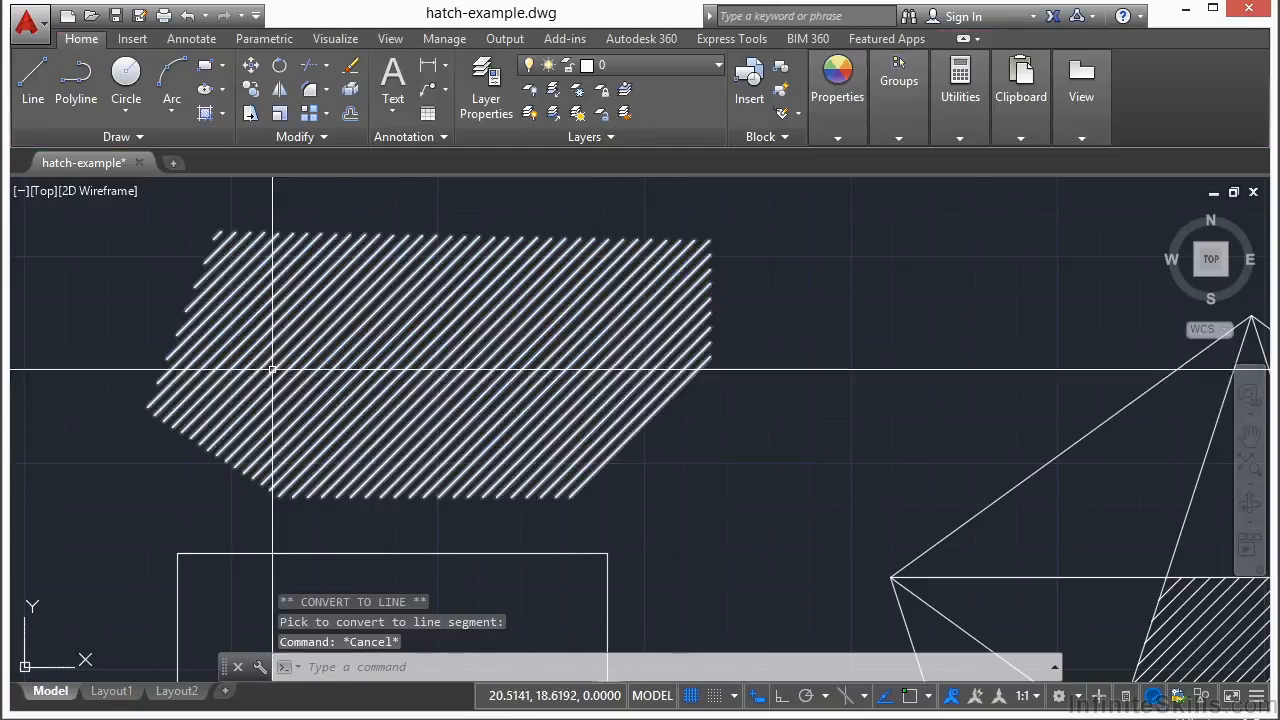
- Try the ANGLE pattern on the reshaped hatch and switch it to ANSI32, keeping the Pattern hatch type
left_click(306, 357)
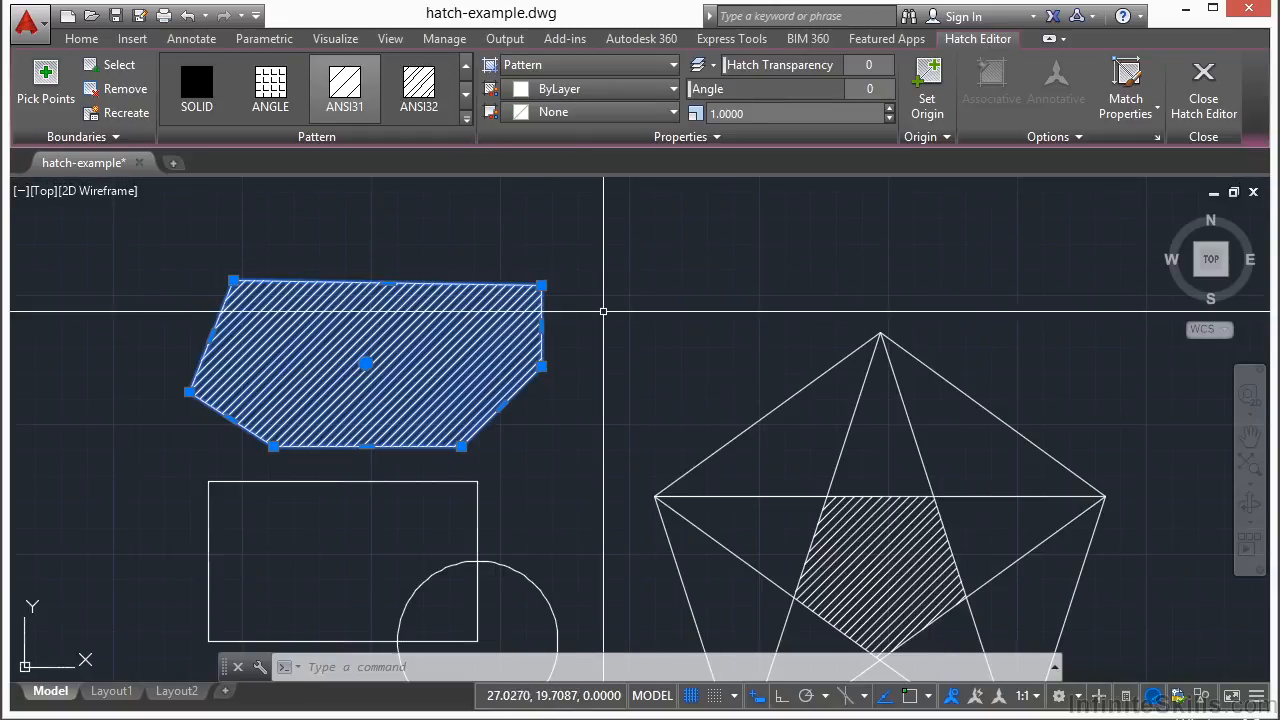
left_click(271, 90)
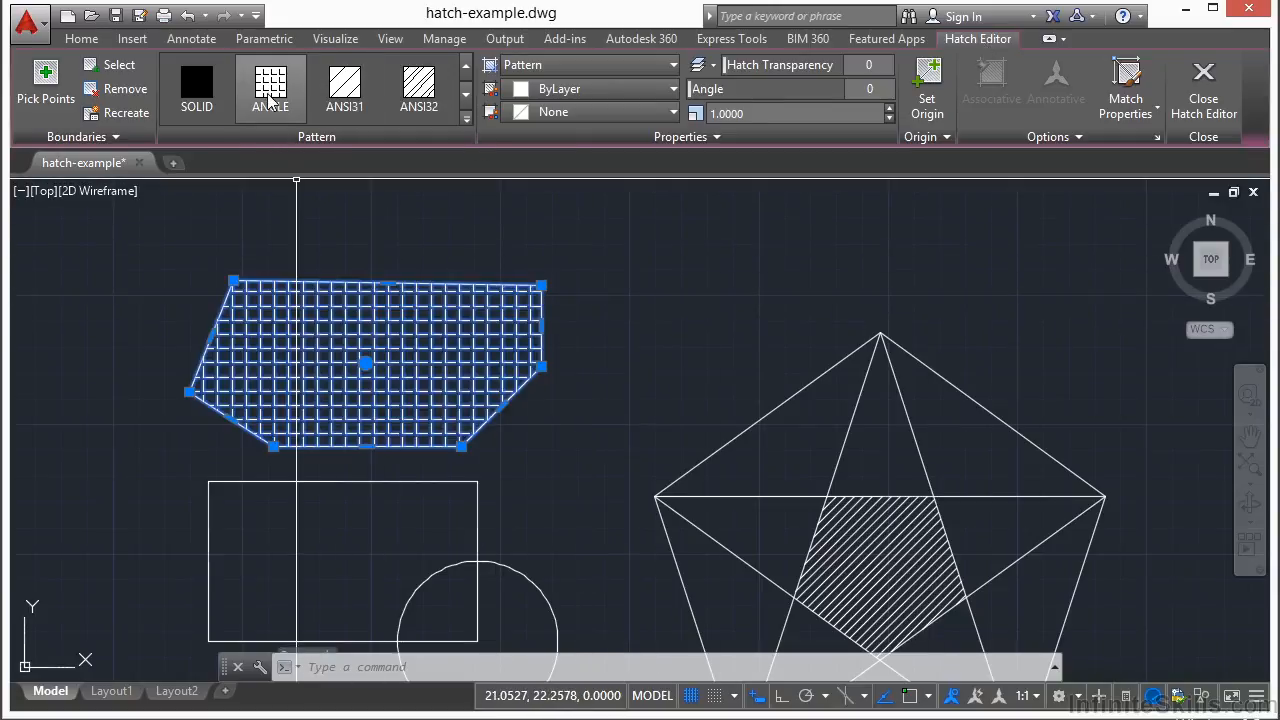
left_click(432, 107)
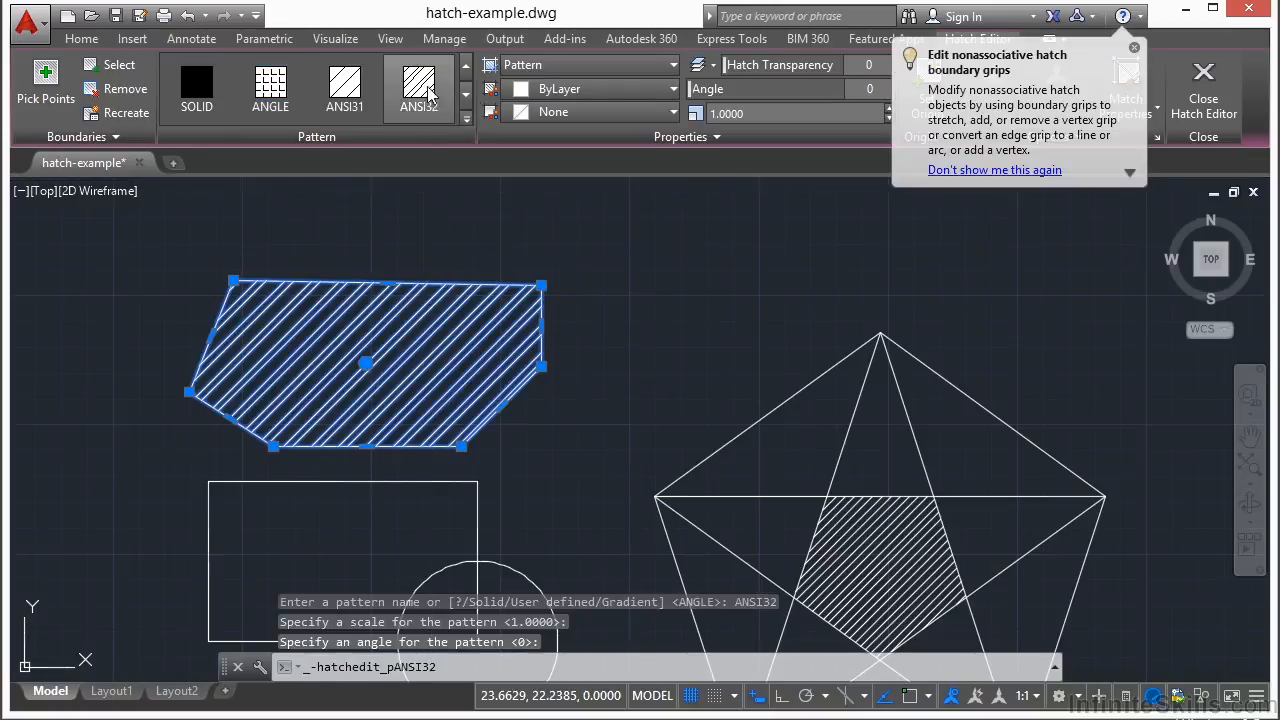
left_click(672, 64)
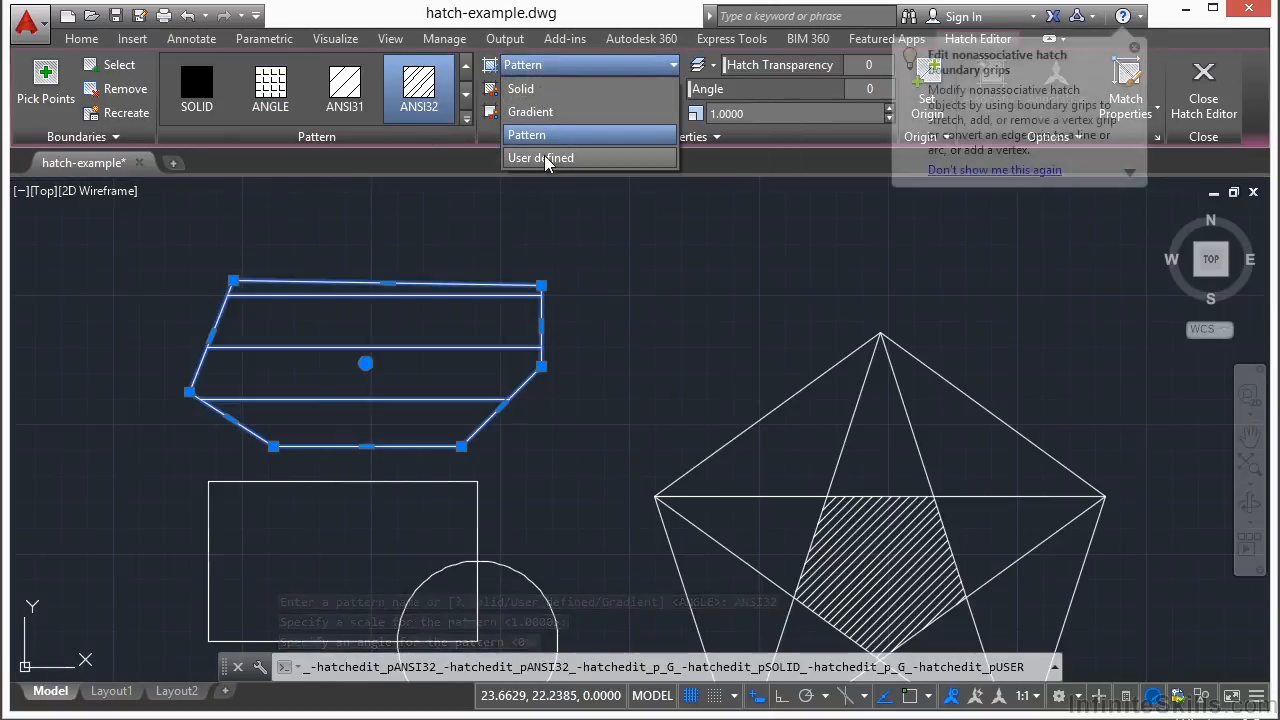
left_click(542, 133)
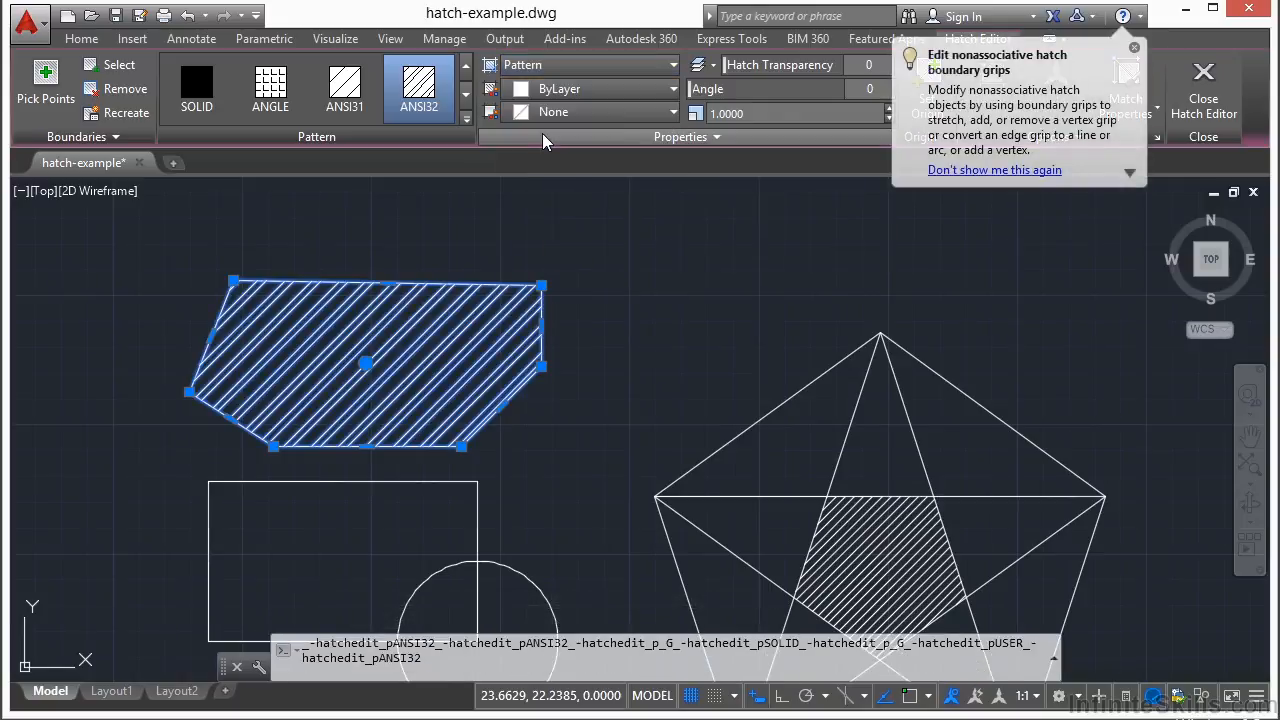
- Give the hatch a yellow background of 248,215,49 and dark red lines of 153,27,30
left_click(670, 112)
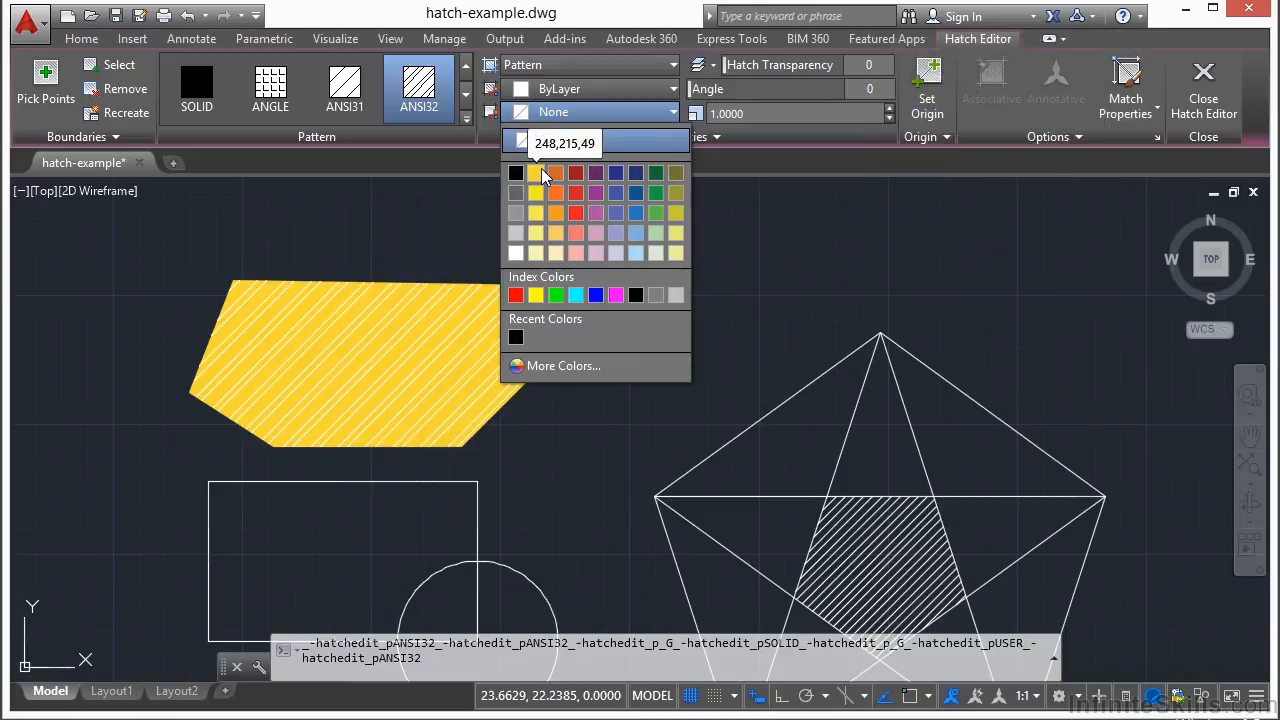
left_click(541, 172)
left_click(656, 88)
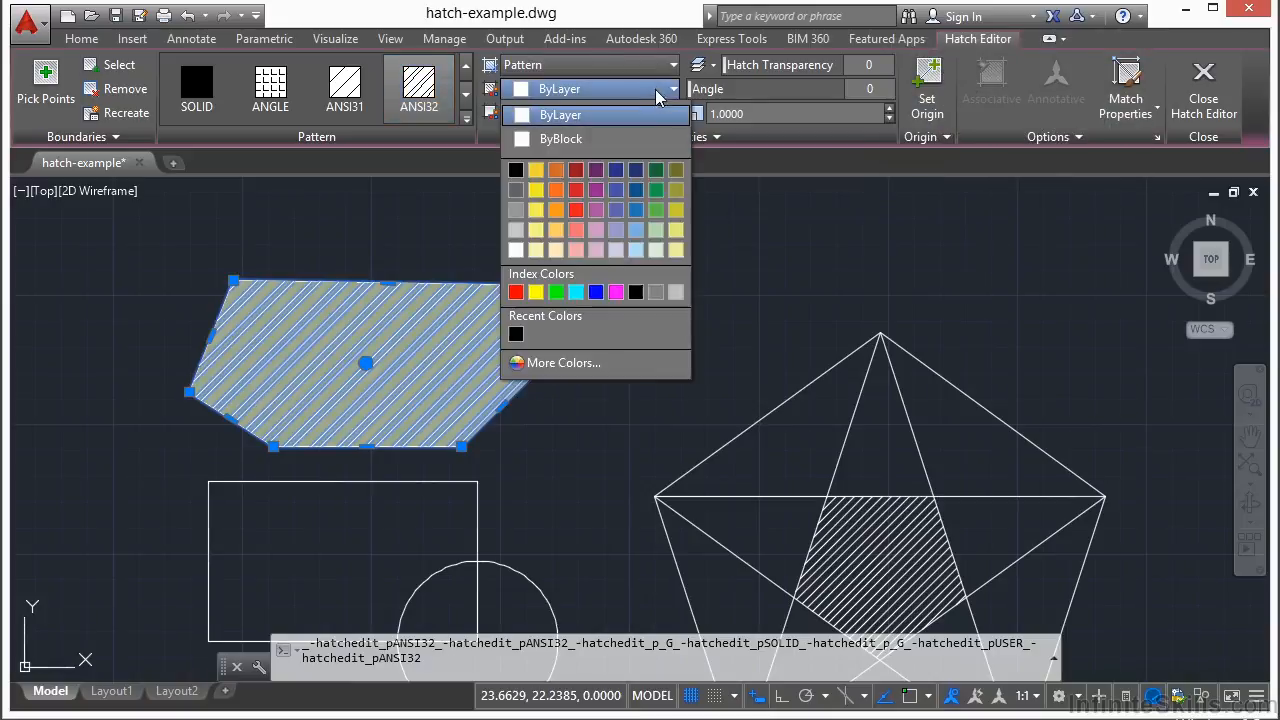
left_click(574, 168)
- Set the hatch's angle to 147, its transparency to 57 and its scale to 5, and deselect it
left_click_drag(706, 89, 886, 92)
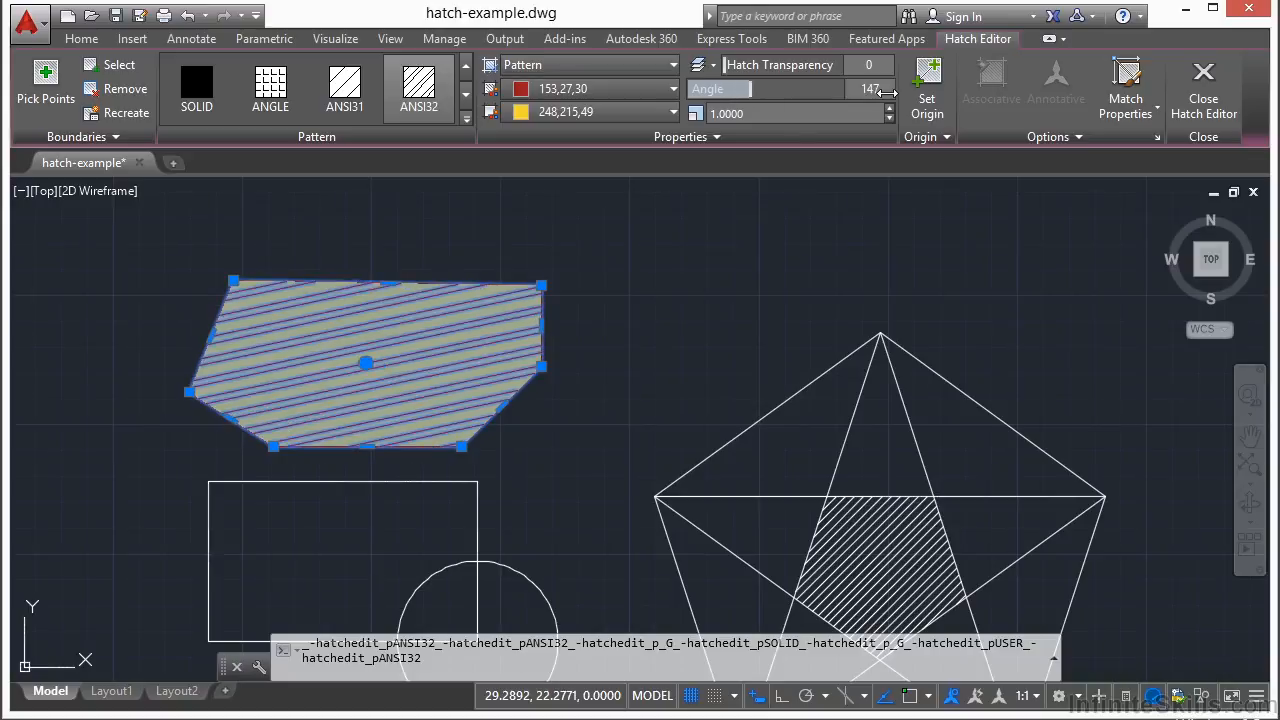
left_click_drag(737, 65, 829, 65)
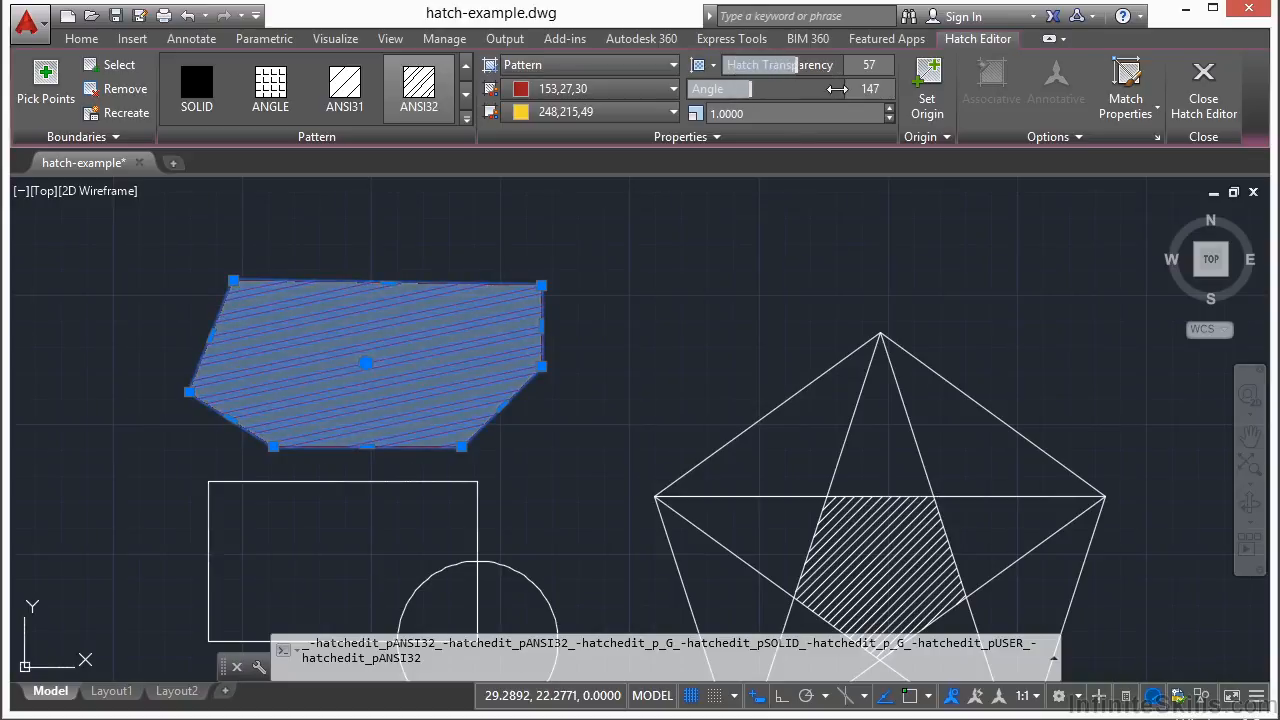
left_click(819, 115)
type("5")
key("Return")
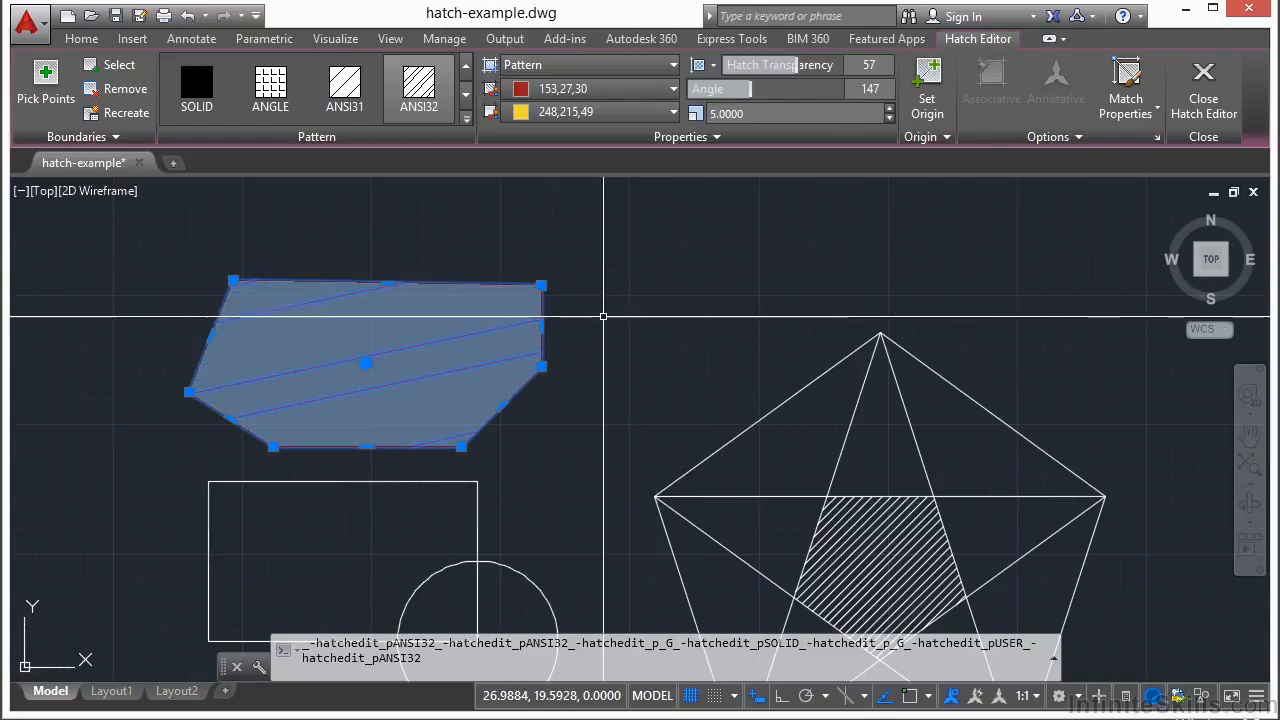
right_click(652, 314)
key("Escape")
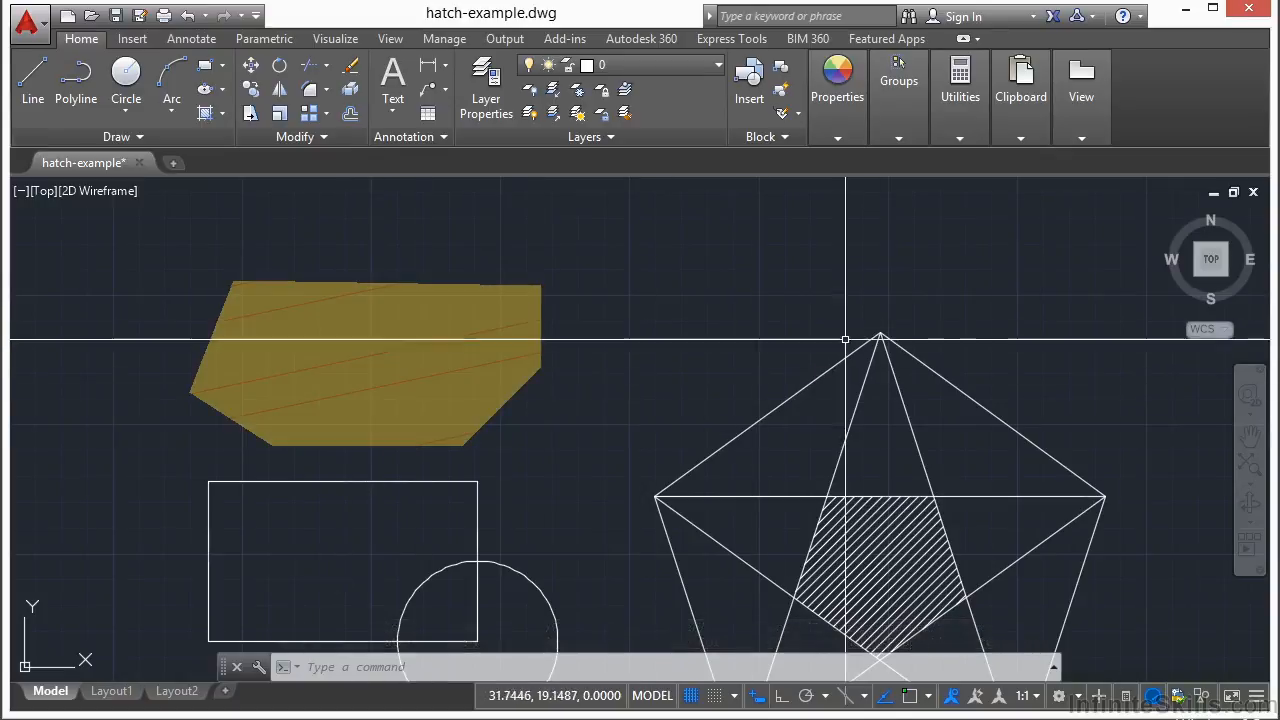
- Change the reshaped hatch to a solid fill in light blue 122,175,223 with a transparency of 0
middle_click_drag(634, 328, 634, 303)
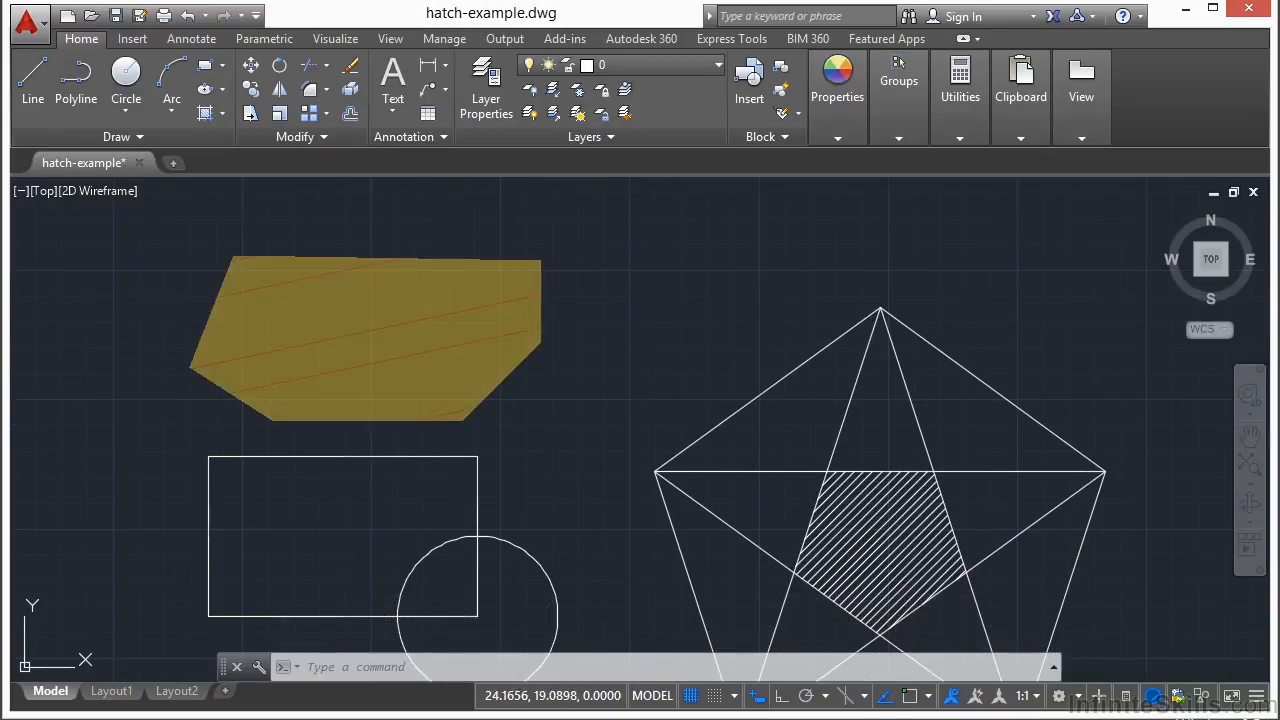
left_click(463, 271)
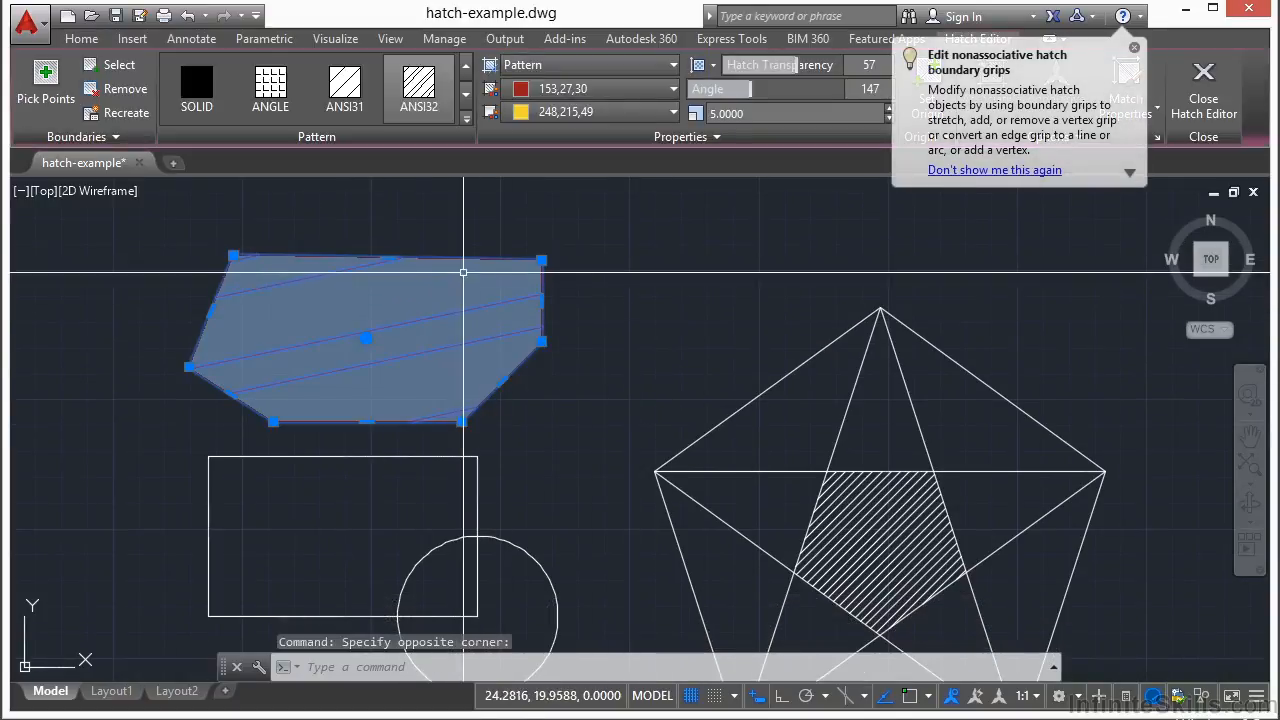
left_click(673, 62)
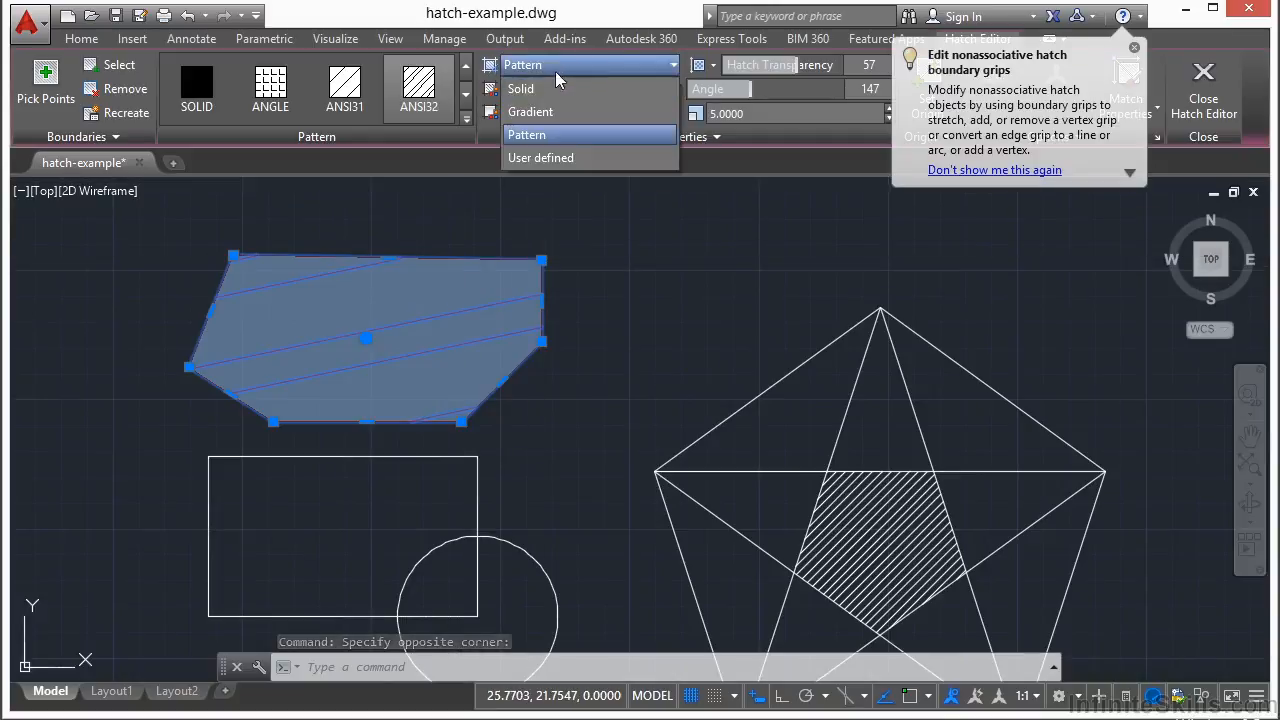
left_click(539, 86)
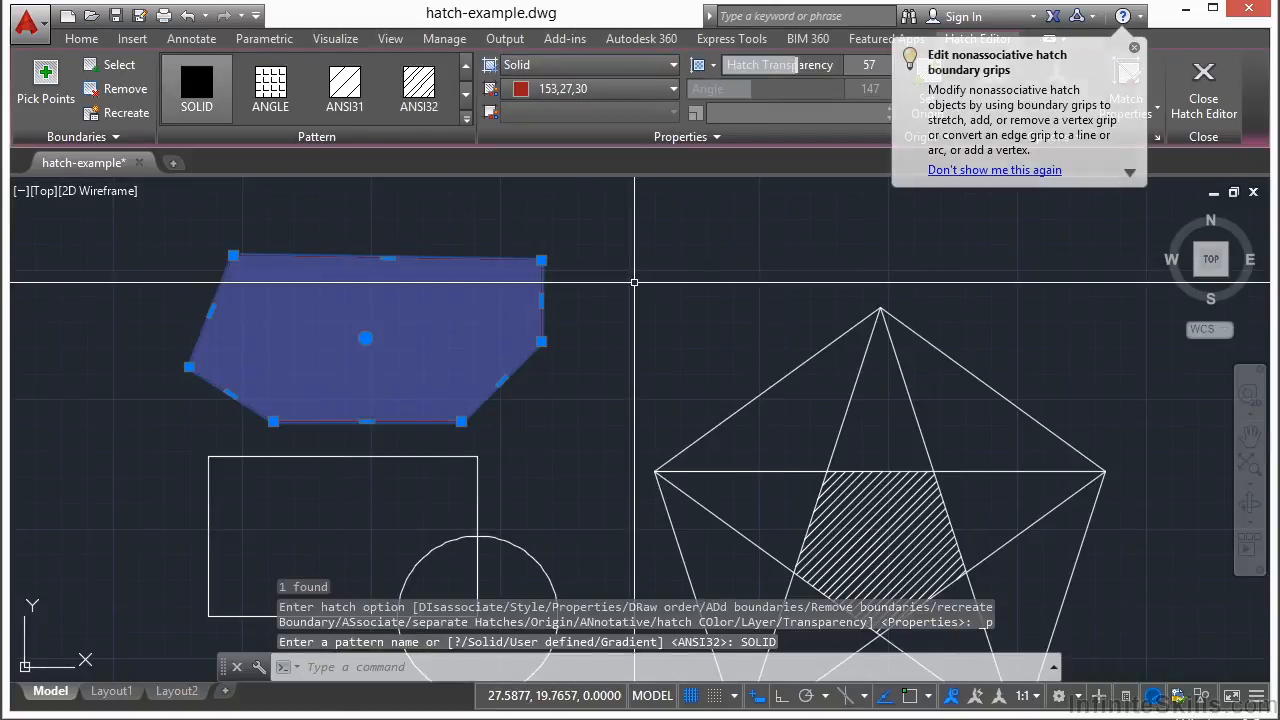
left_click_drag(796, 64, 724, 64)
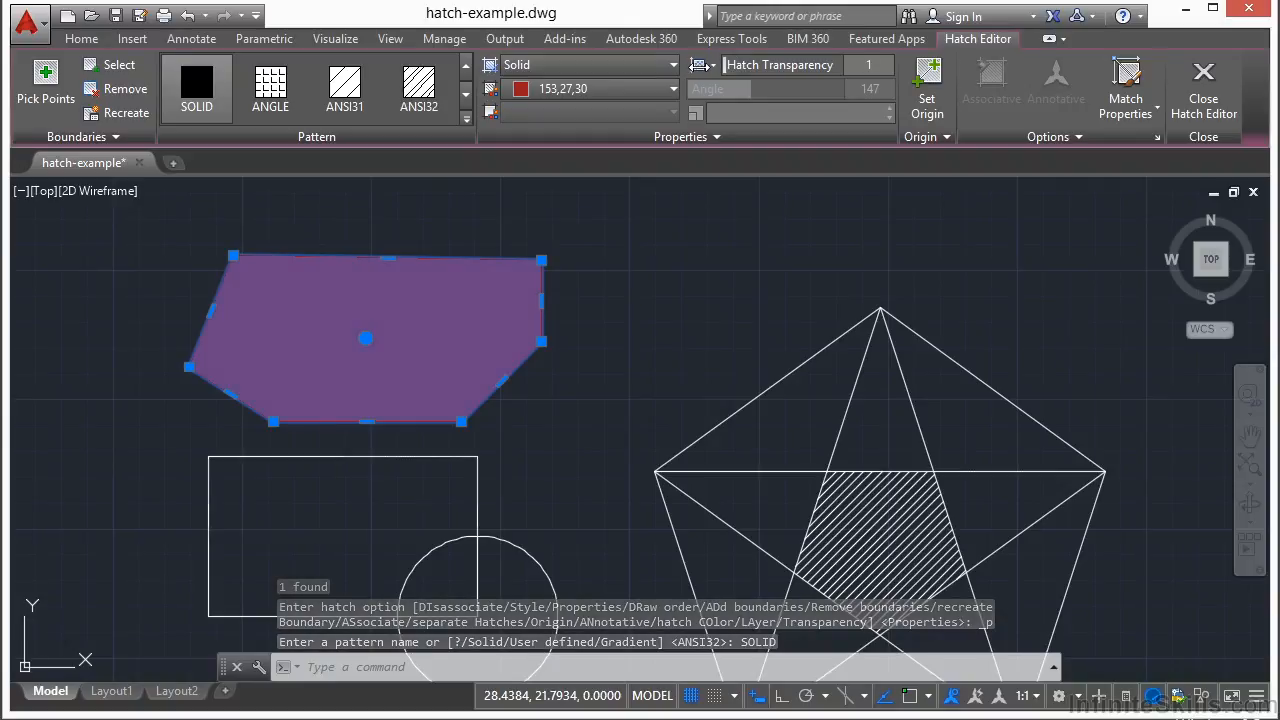
left_click(635, 90)
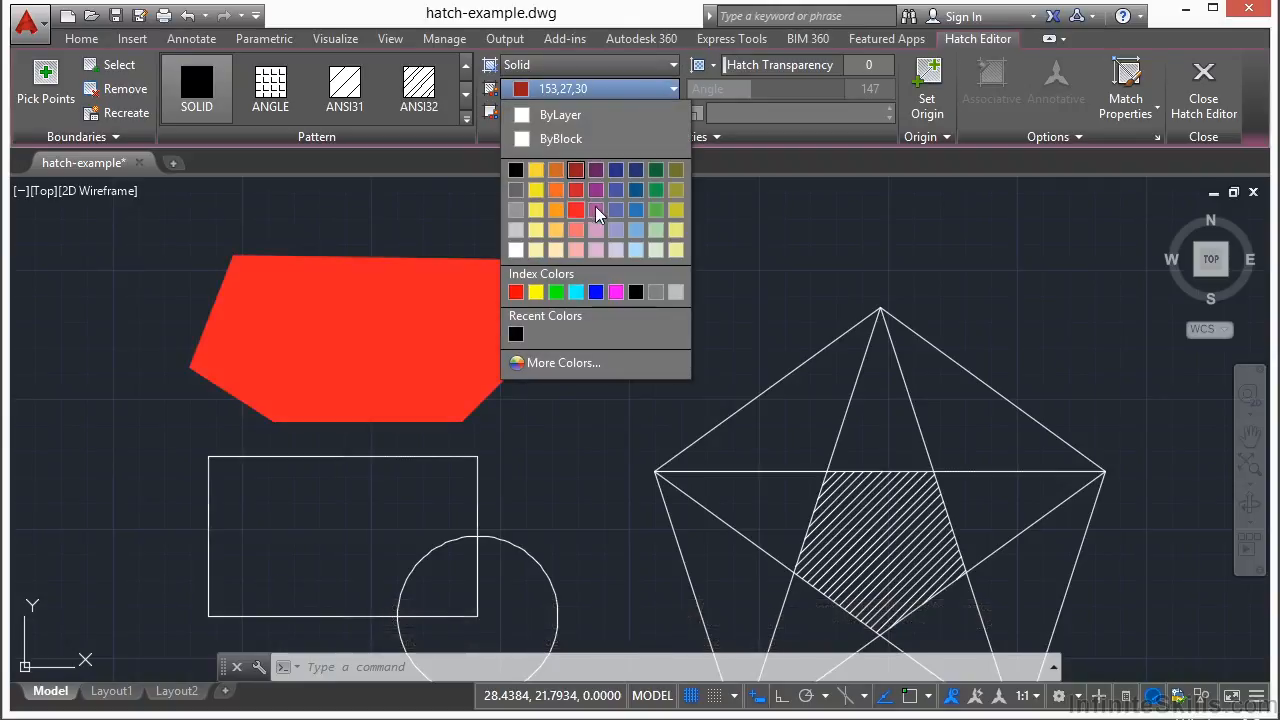
left_click(637, 230)
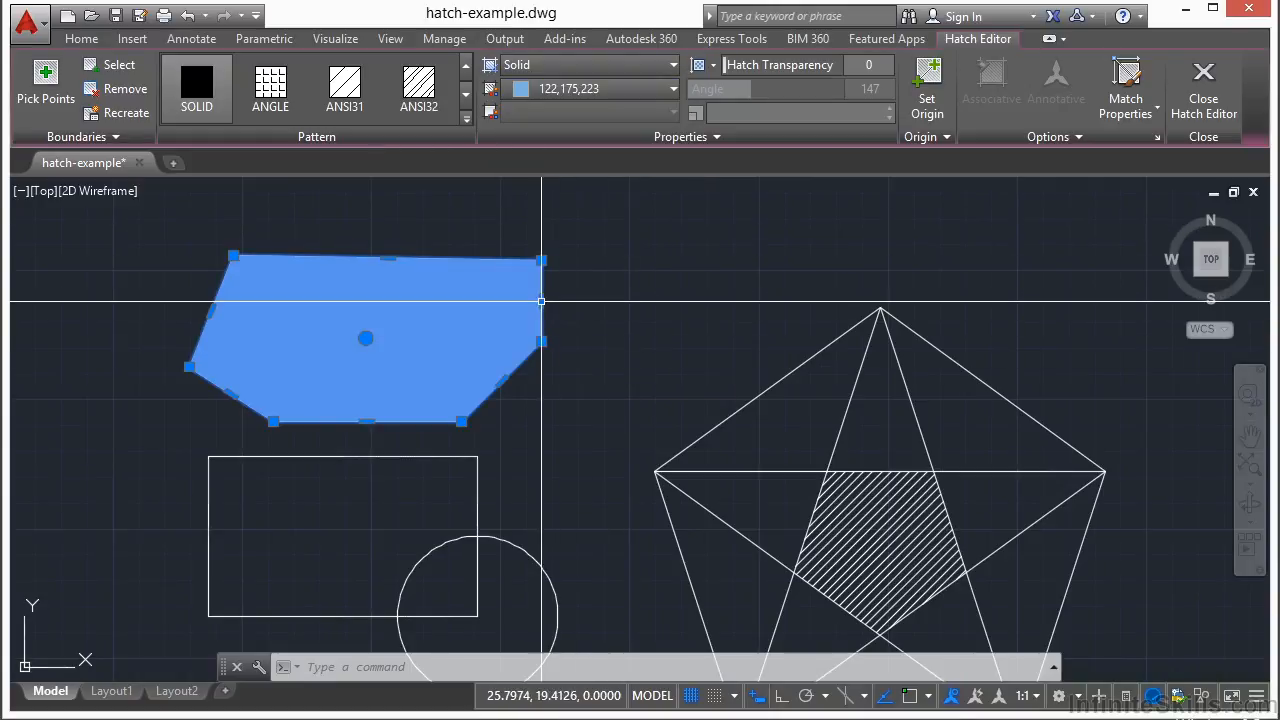
- Convert the hatch's vertical right edge to an arc that curves inward
mouse_move(537, 300)
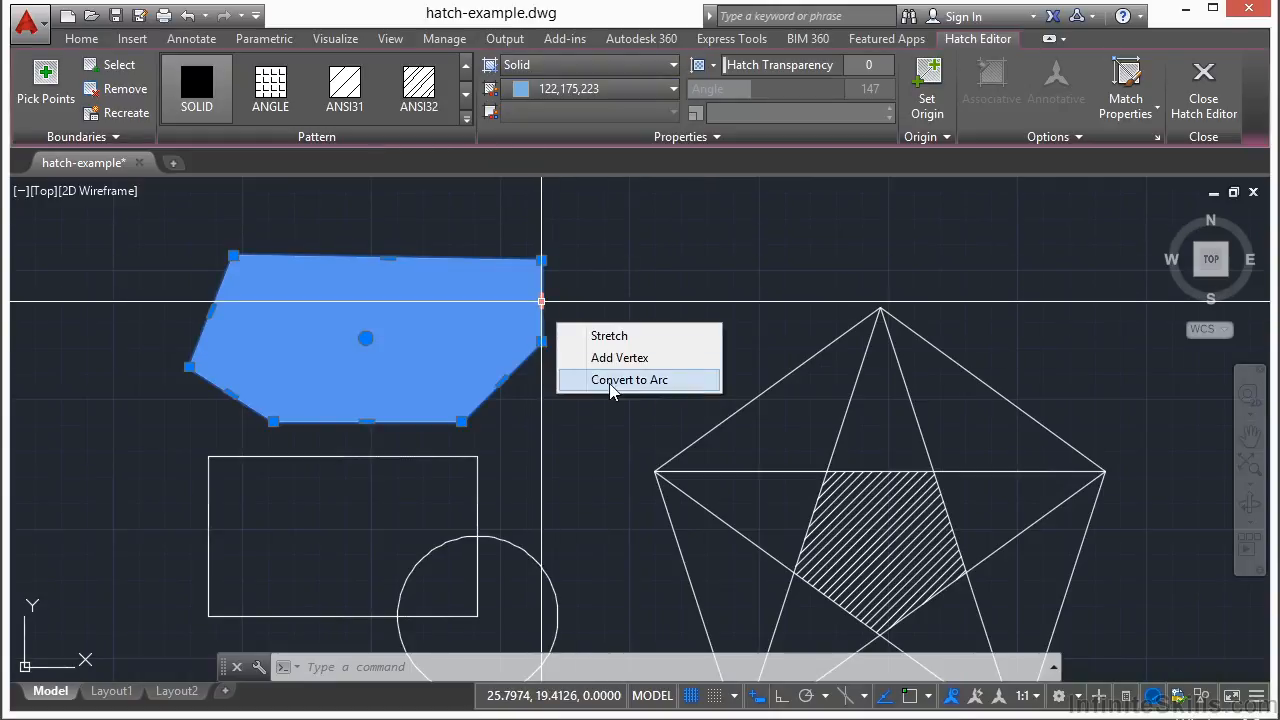
left_click(610, 378)
left_click(503, 300)
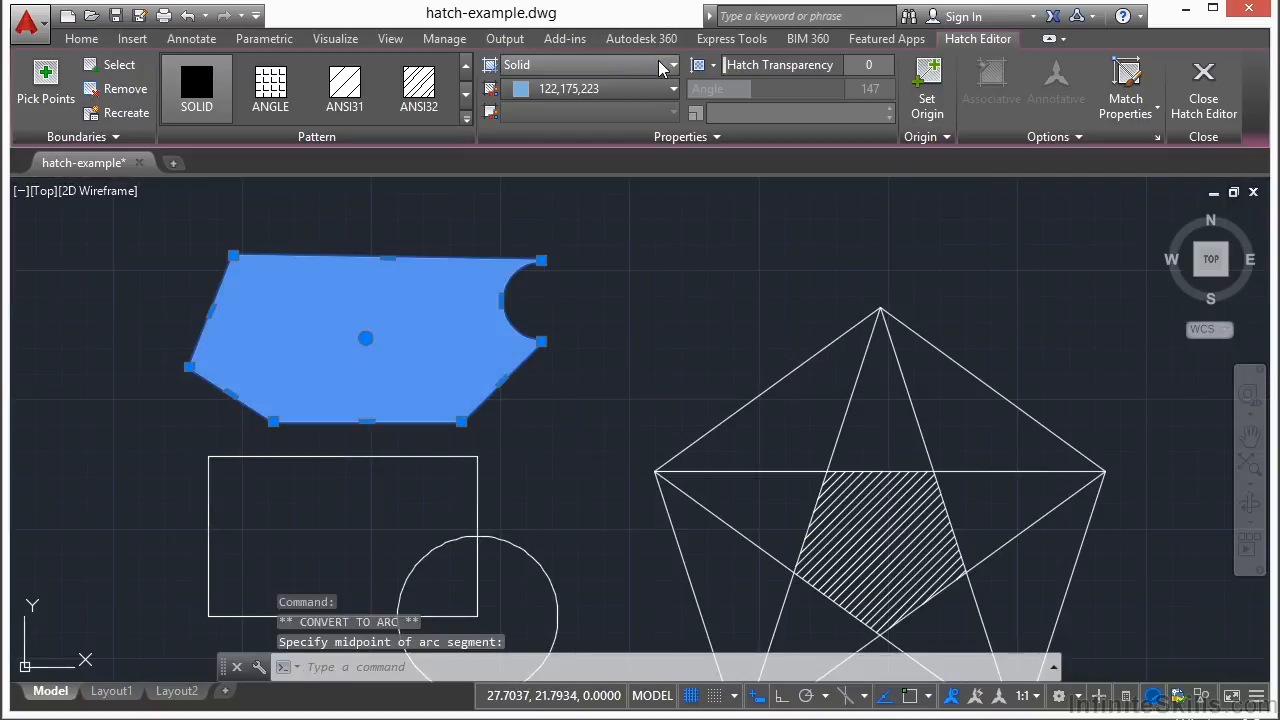
- Change the hatch to a gradient fill from white 255,255,255 to dark red 153,27,30
left_click(600, 64)
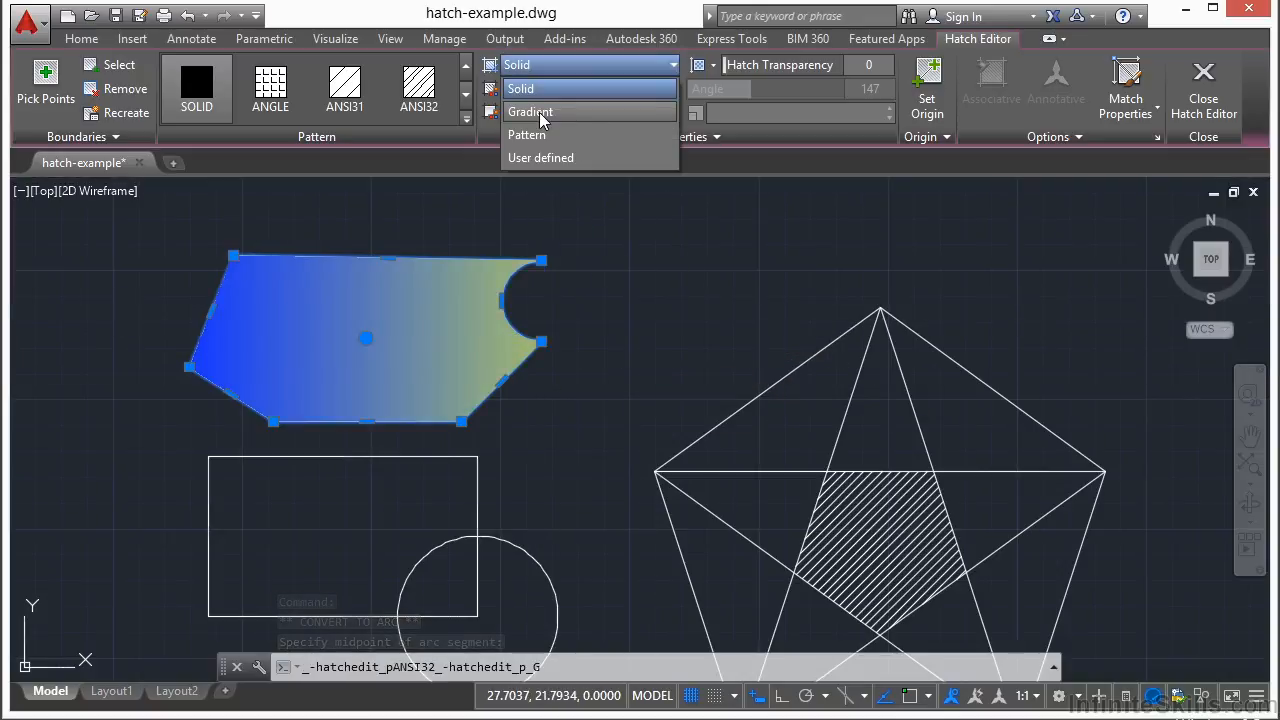
left_click(539, 108)
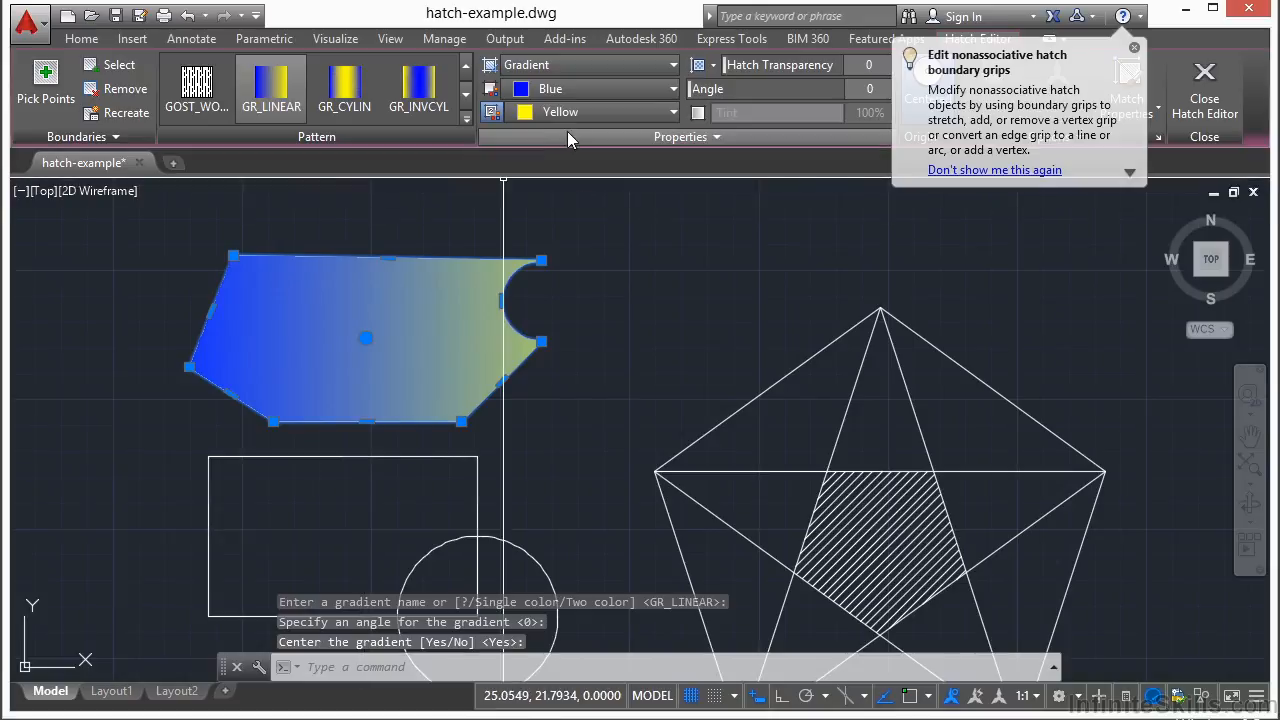
left_click(671, 110)
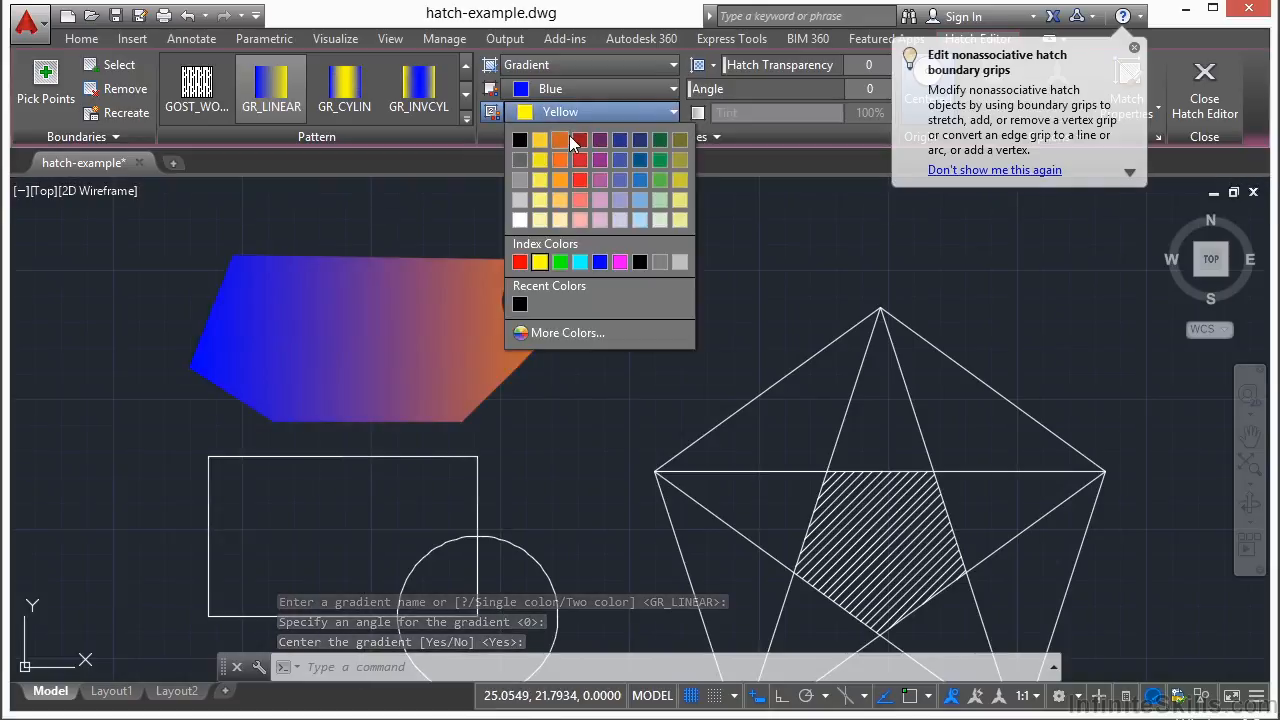
left_click(569, 135)
left_click(641, 92)
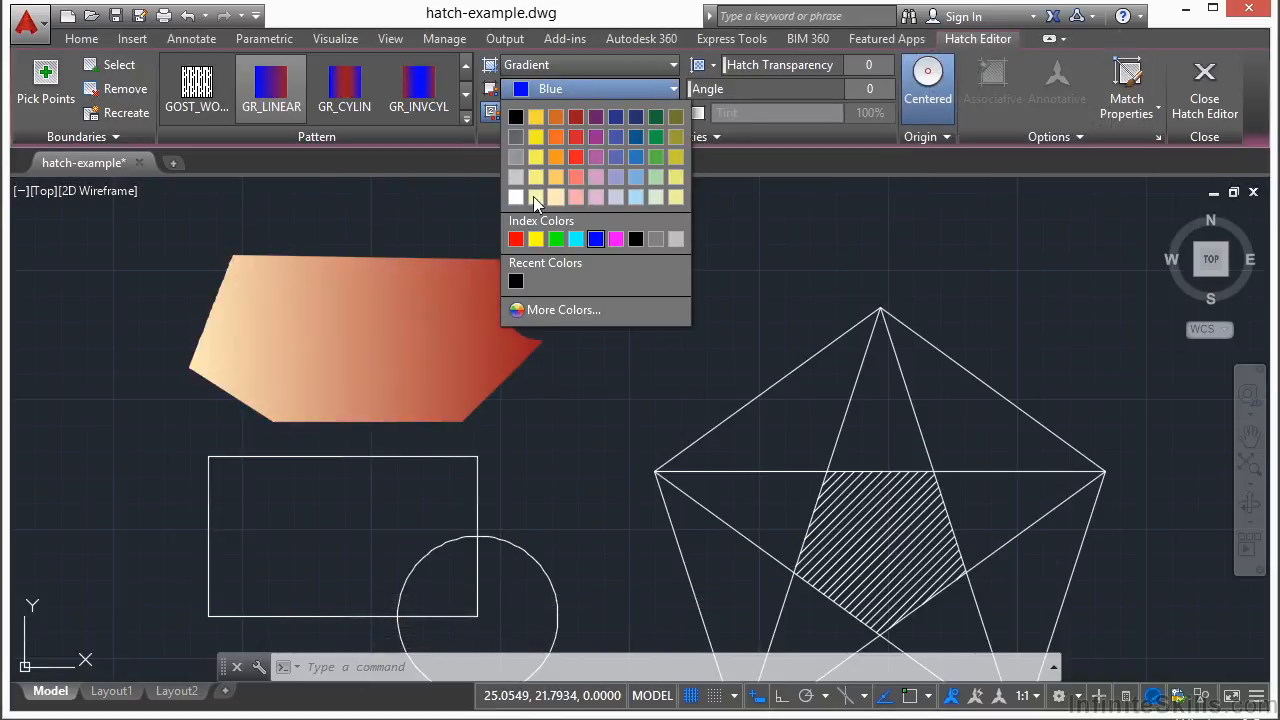
left_click(515, 196)
- Use the GR_CYLIN gradient after trying GR_INVCYL and GR_INVSPH, and turn off the gradient's centering
left_click(344, 86)
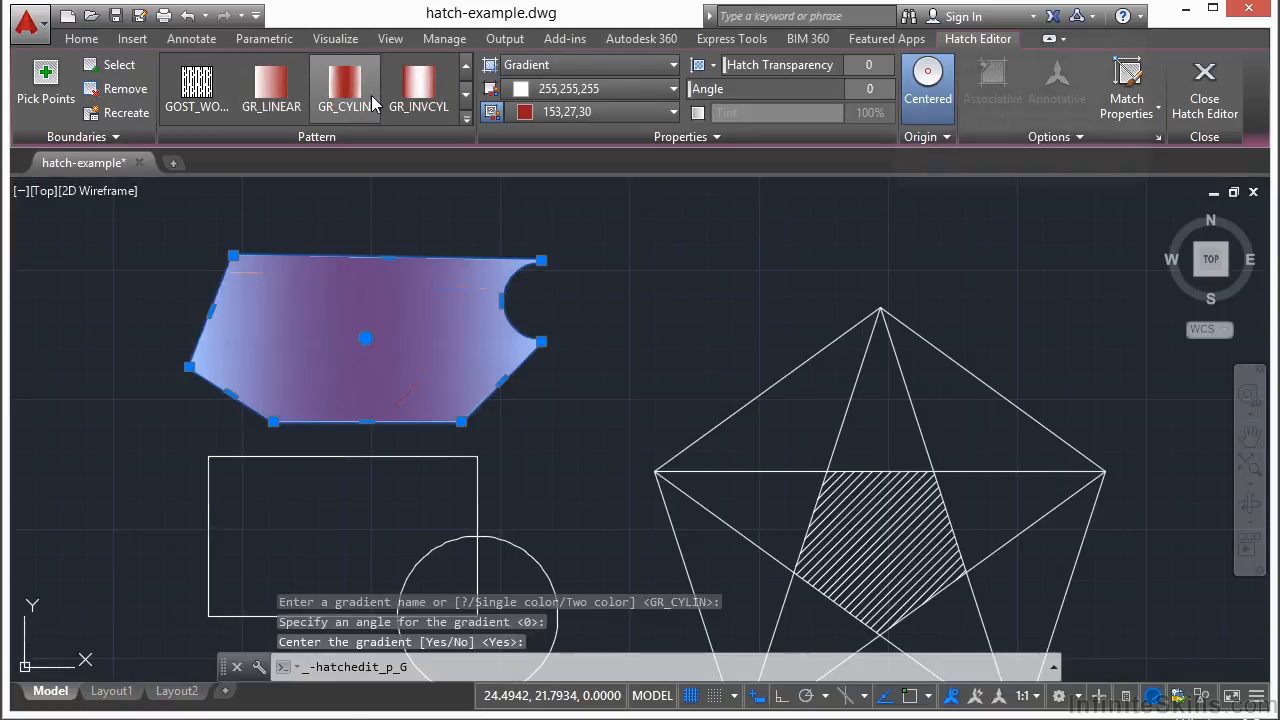
left_click(428, 90)
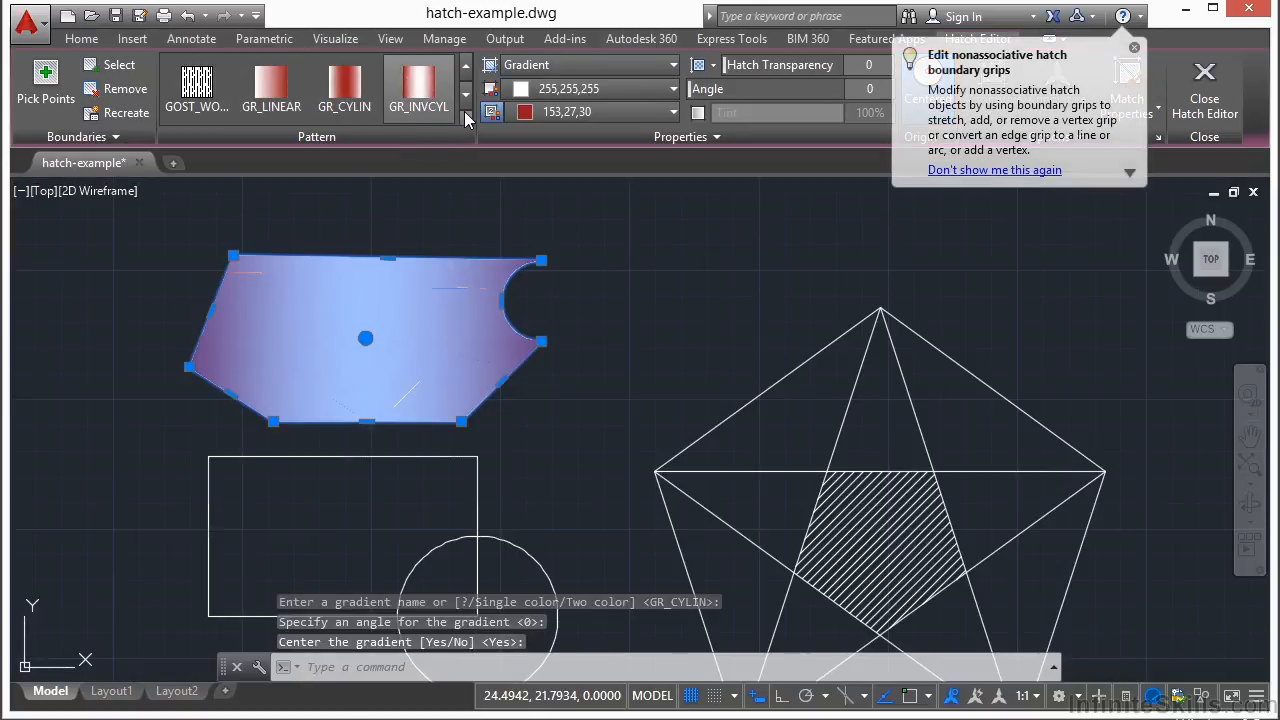
left_click(466, 95)
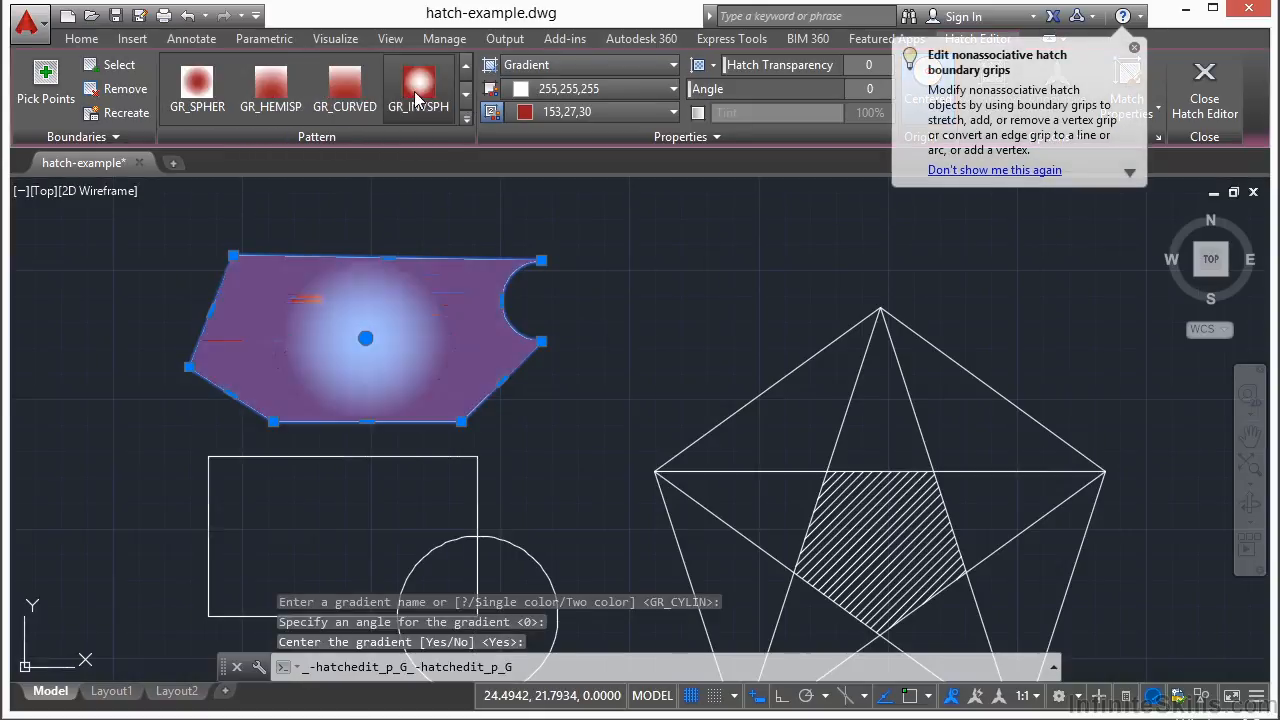
left_click(418, 85)
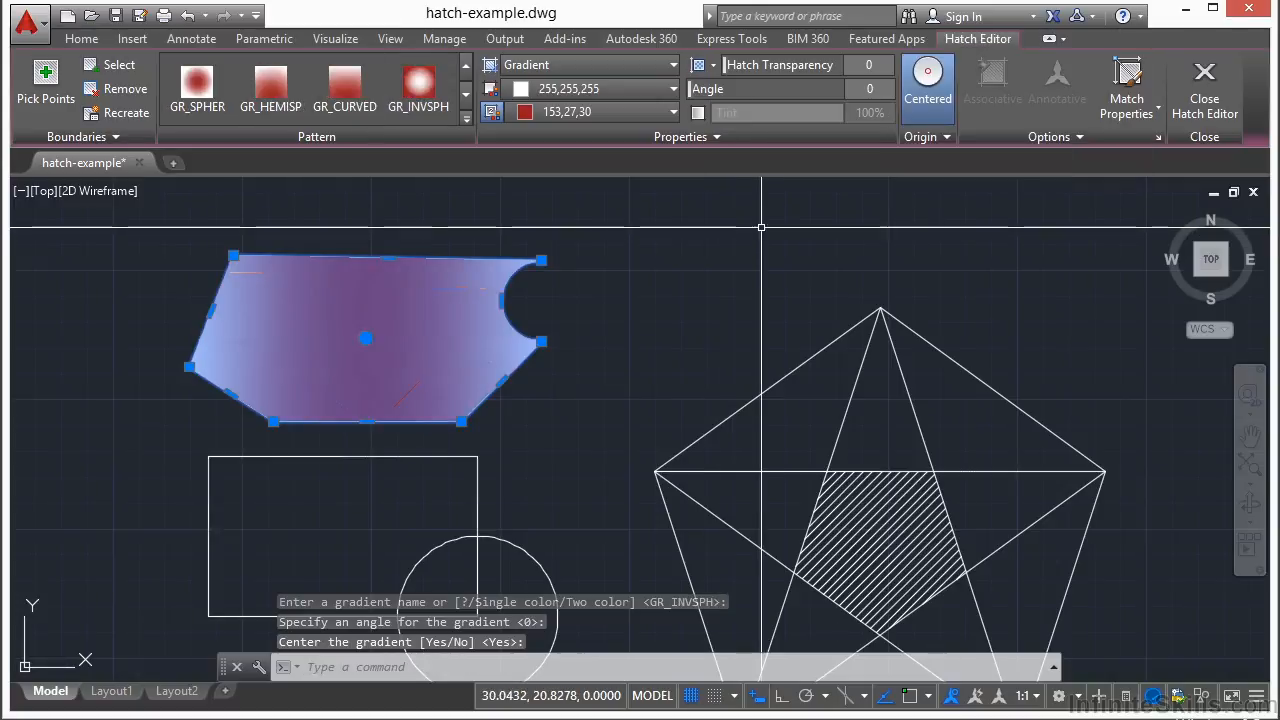
left_click(929, 137)
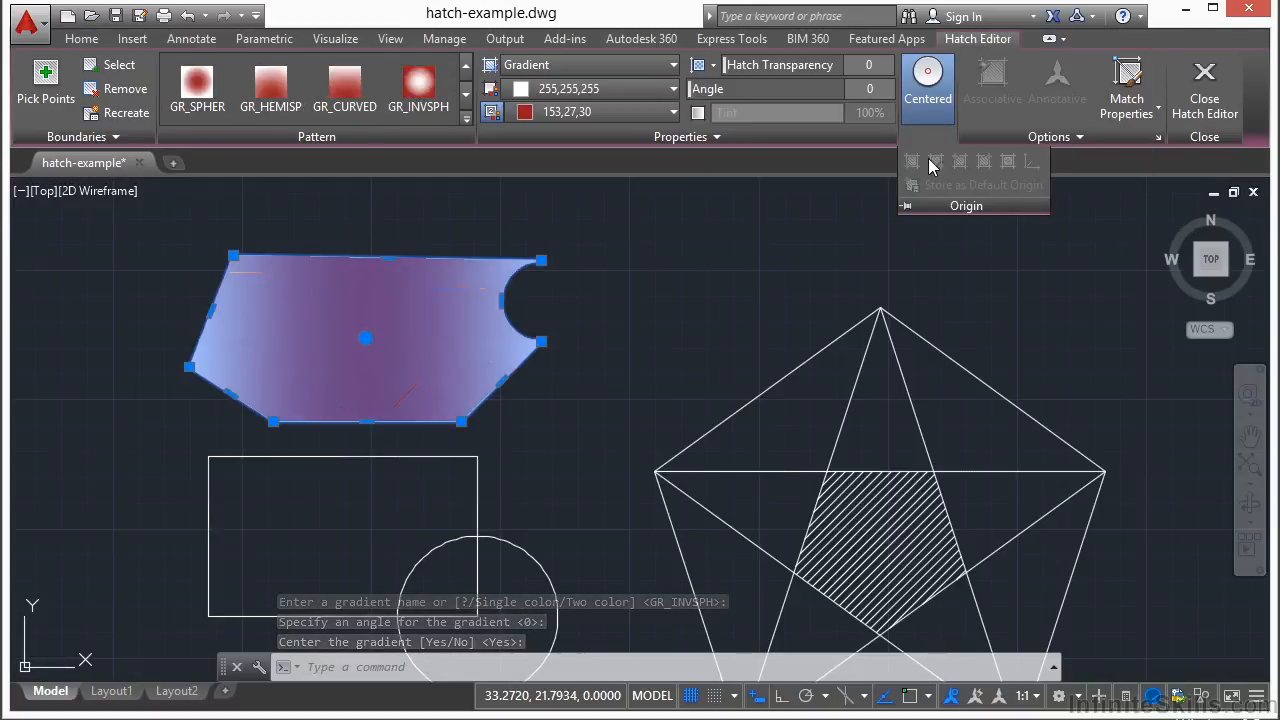
left_click(928, 80)
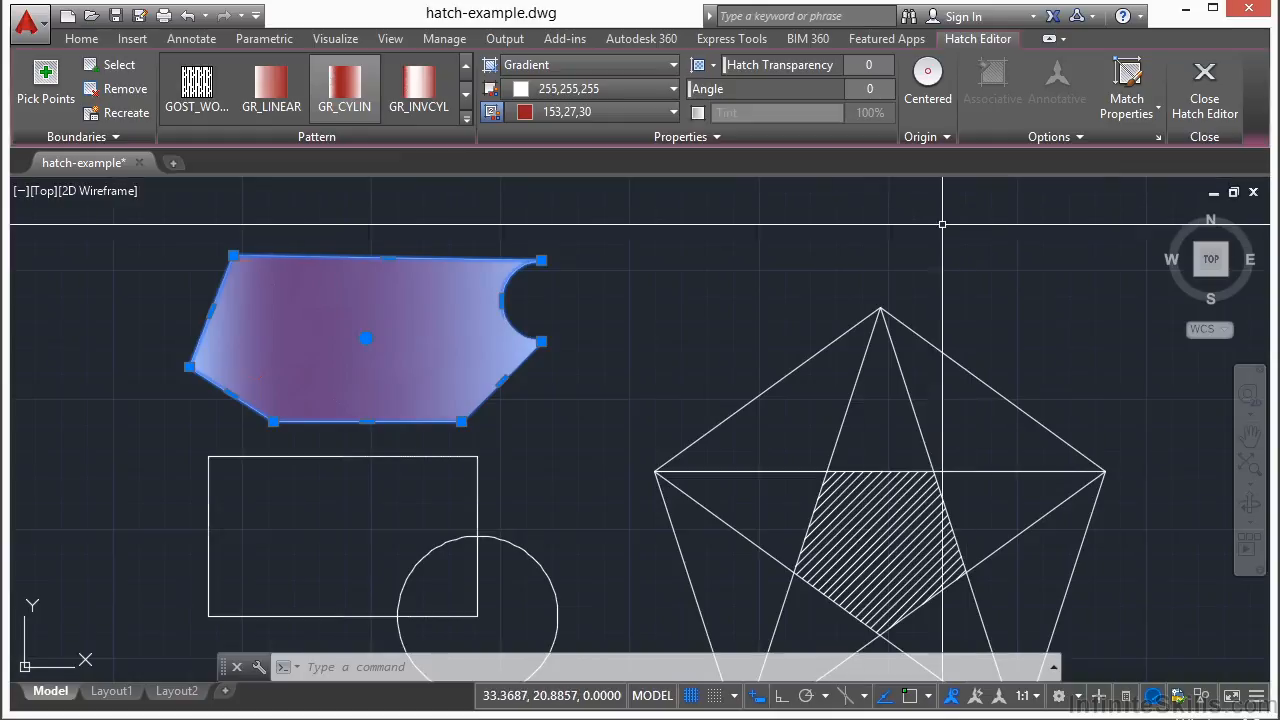
- Match the gradient hatch's properties to the ANSI31 hatch in the middle of the star, and deselect it
left_click(1127, 76)
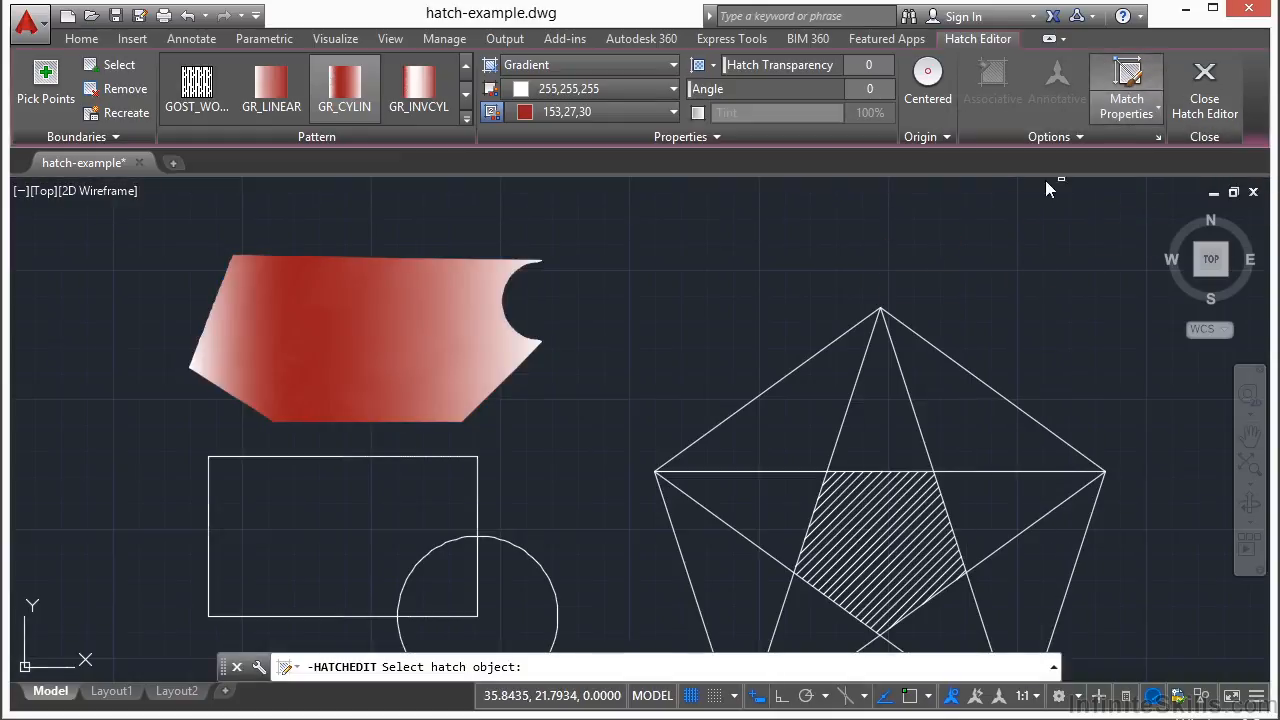
left_click(884, 523)
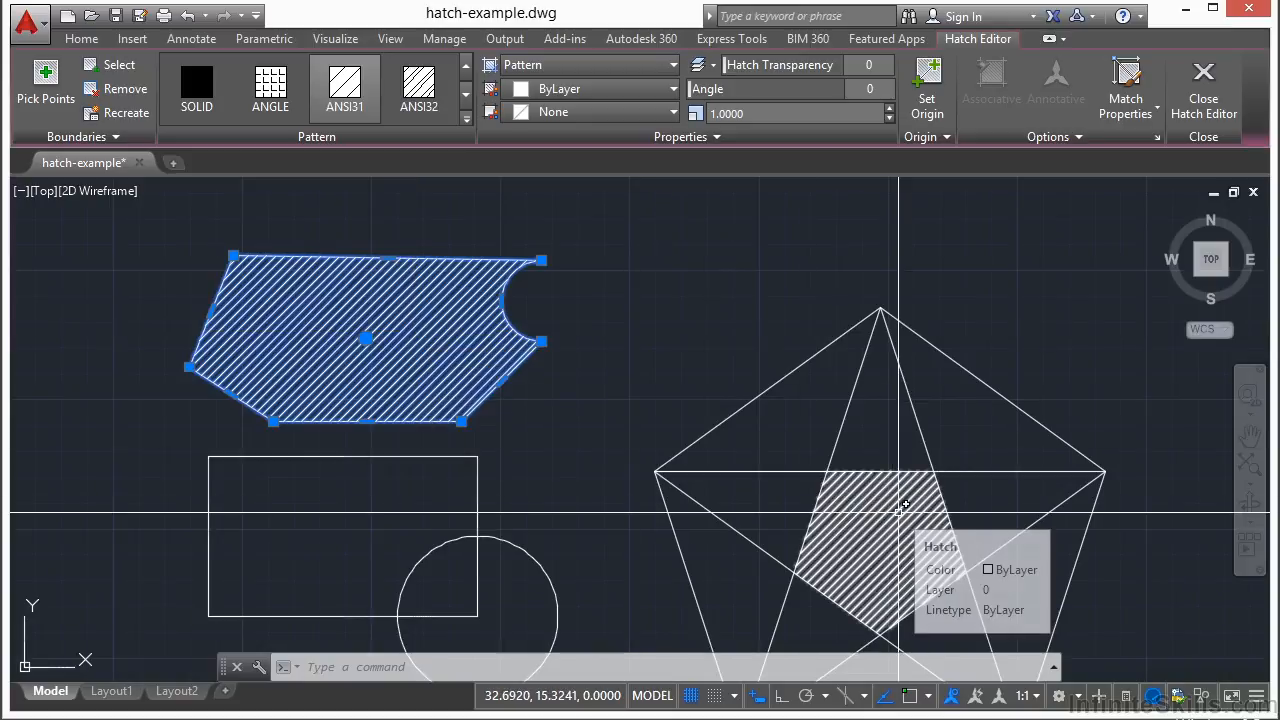
key("Escape")
scroll(667, 289, "down", 2)
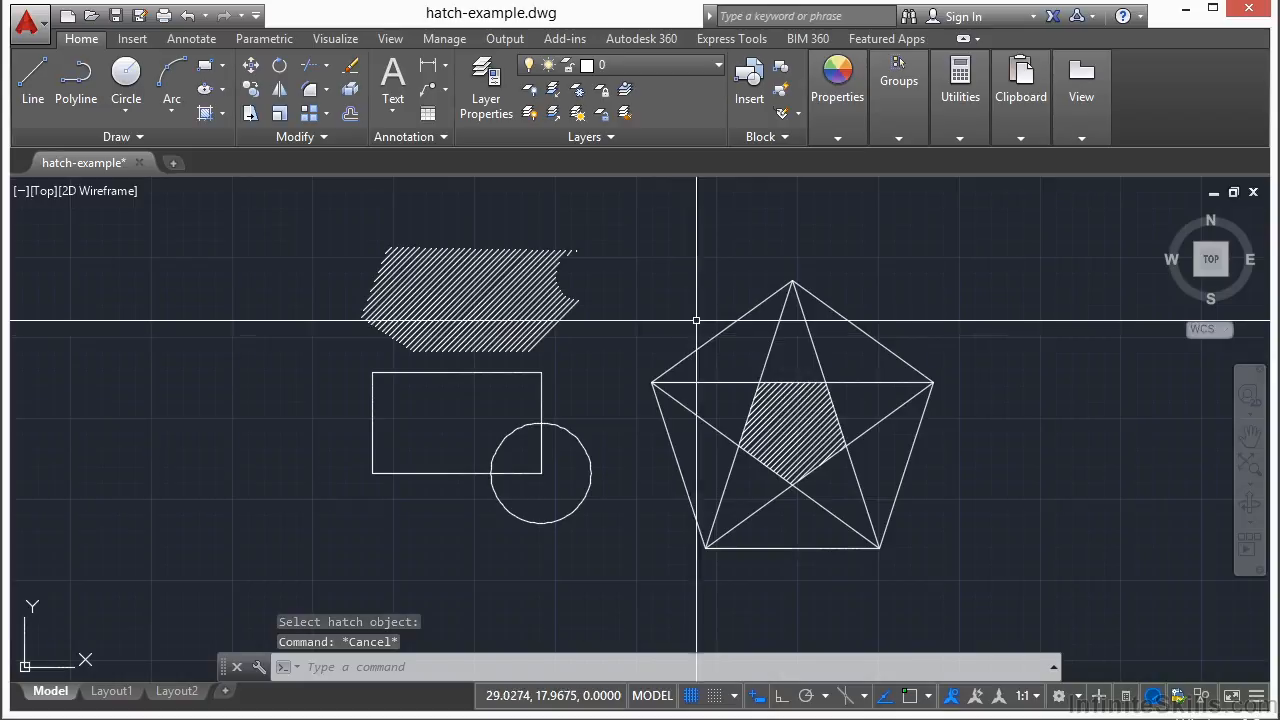
- Start a solid hatch by object selection, try the whole pentagon as the boundary, and undo that selection
key("Return")
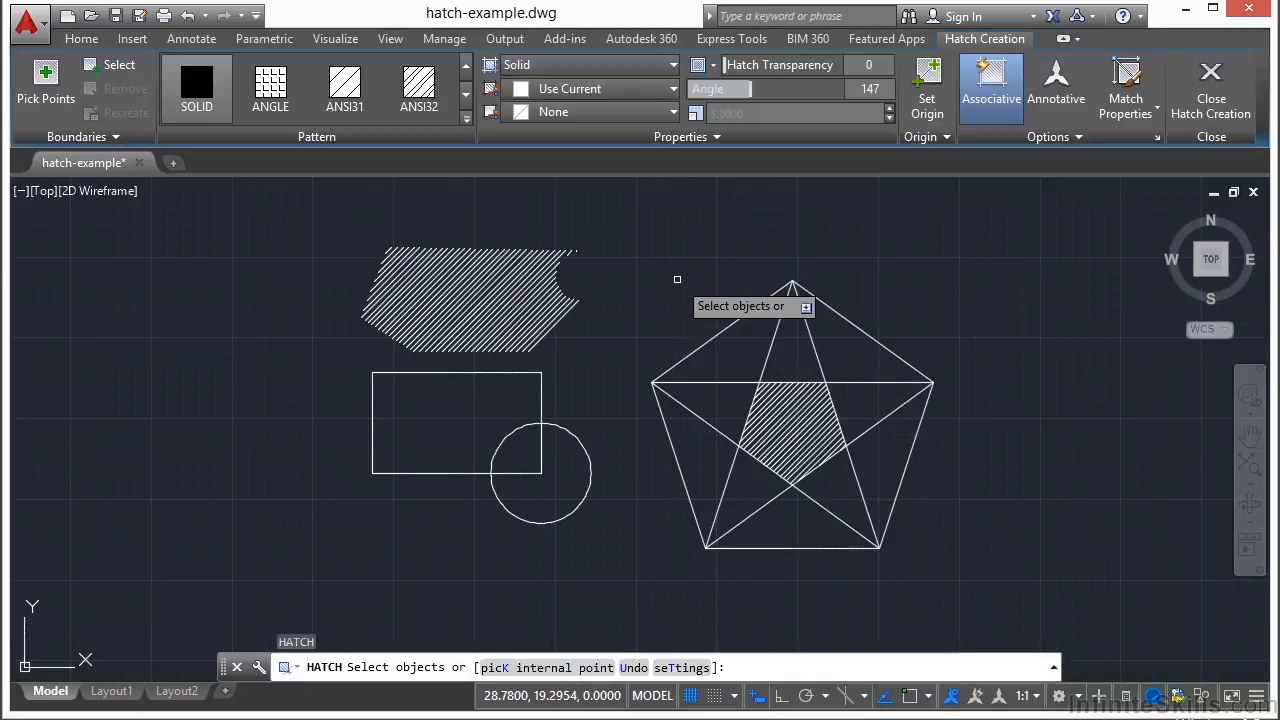
left_click(104, 68)
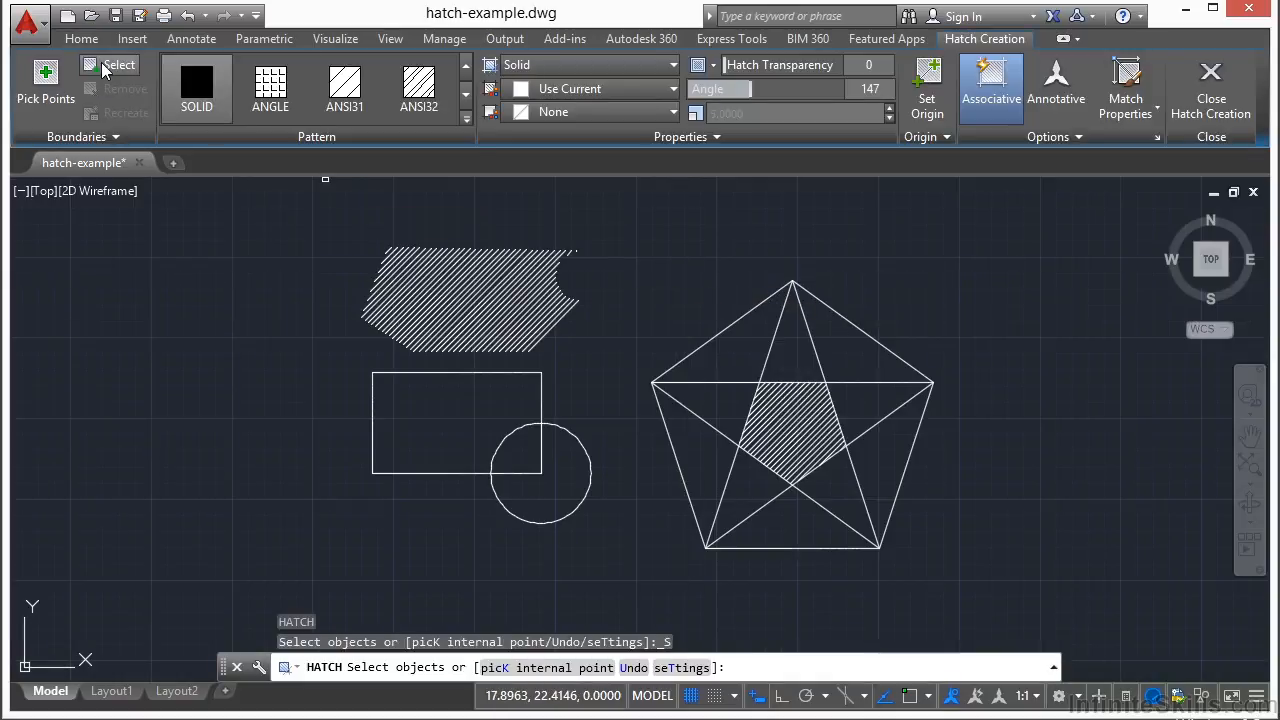
left_click(740, 319)
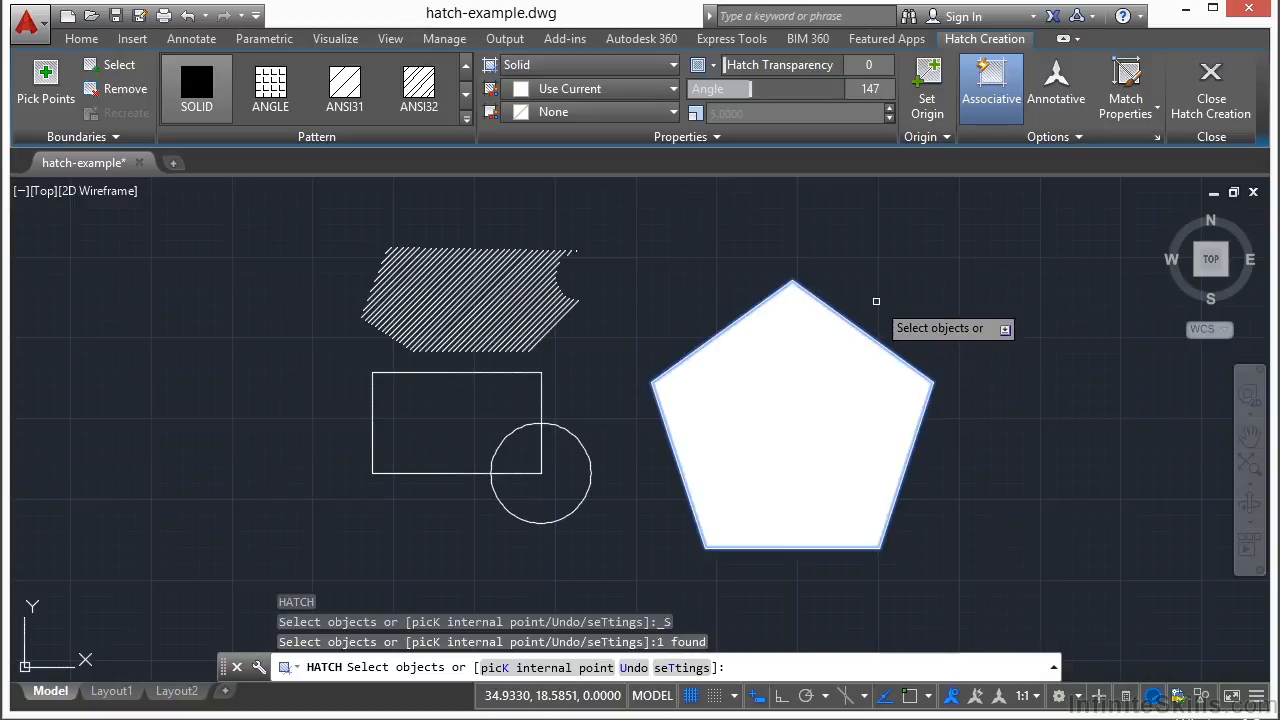
key("ctrl+z")
- Try bounding the solid hatch with the two star lines meeting at the lower-right vertex plus the pentagon, and undo the pentagon selection
left_click(810, 338)
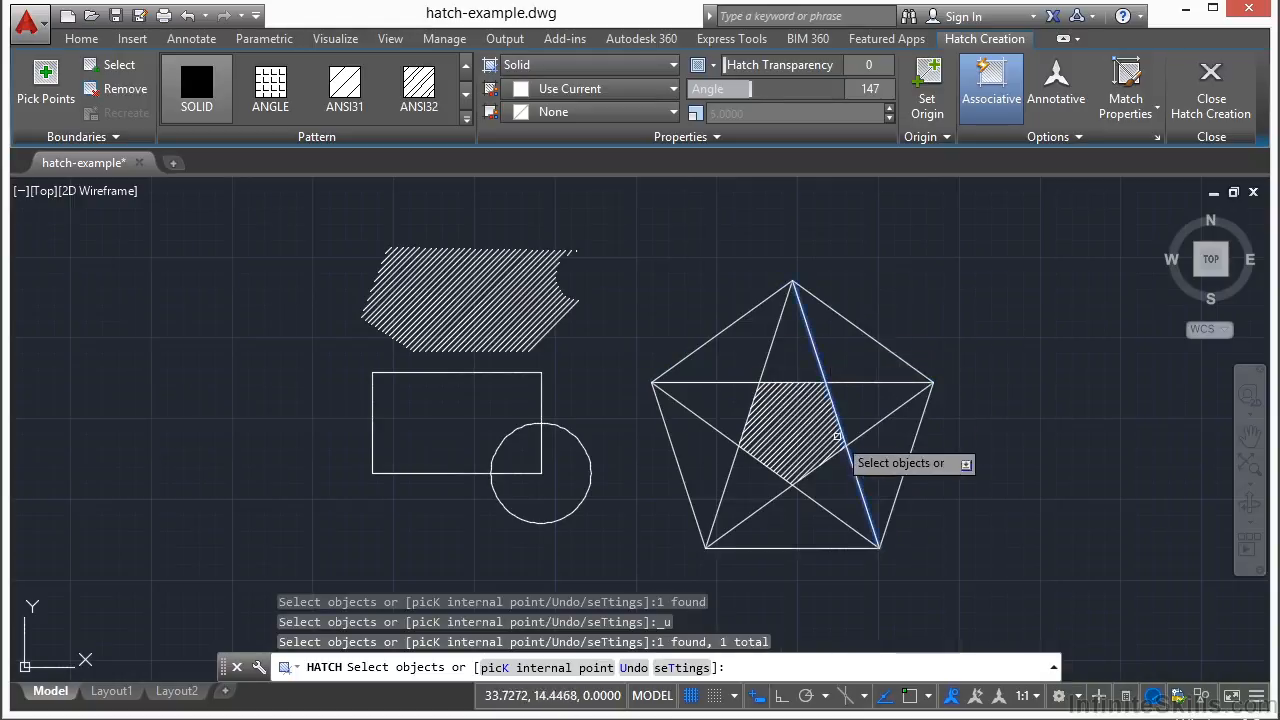
left_click(831, 512)
left_click(715, 333)
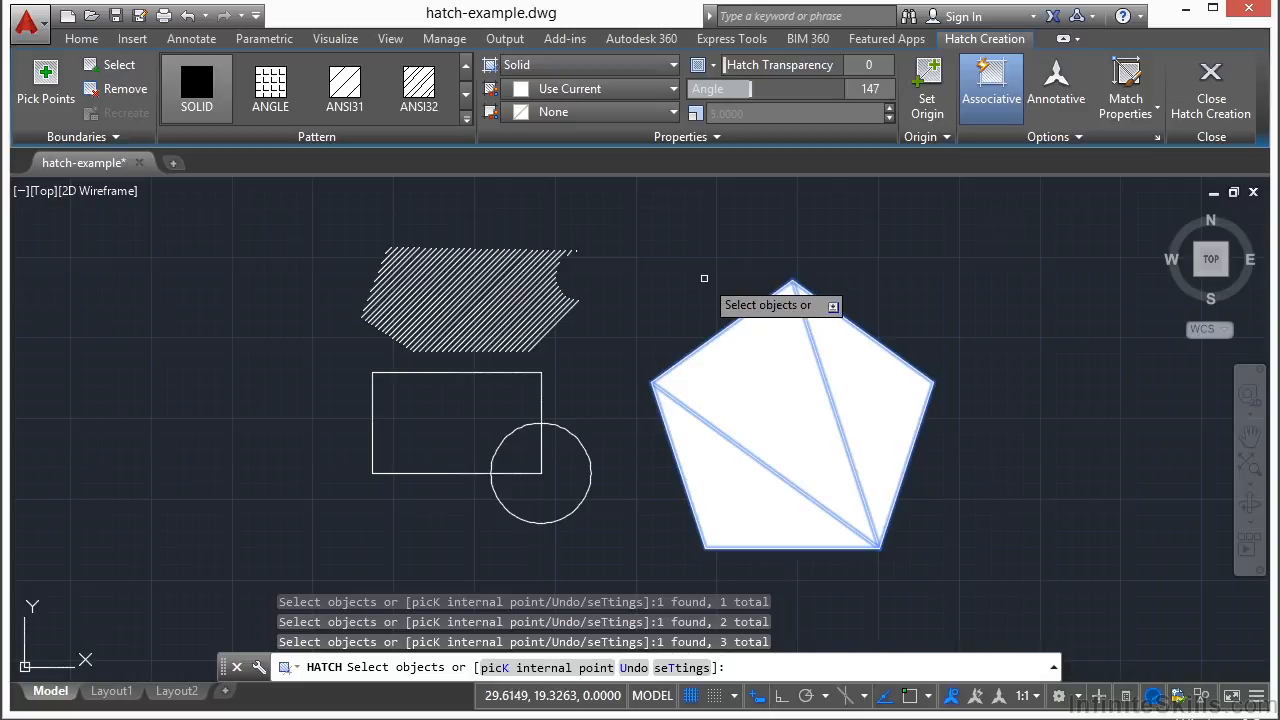
key("ctrl+z")
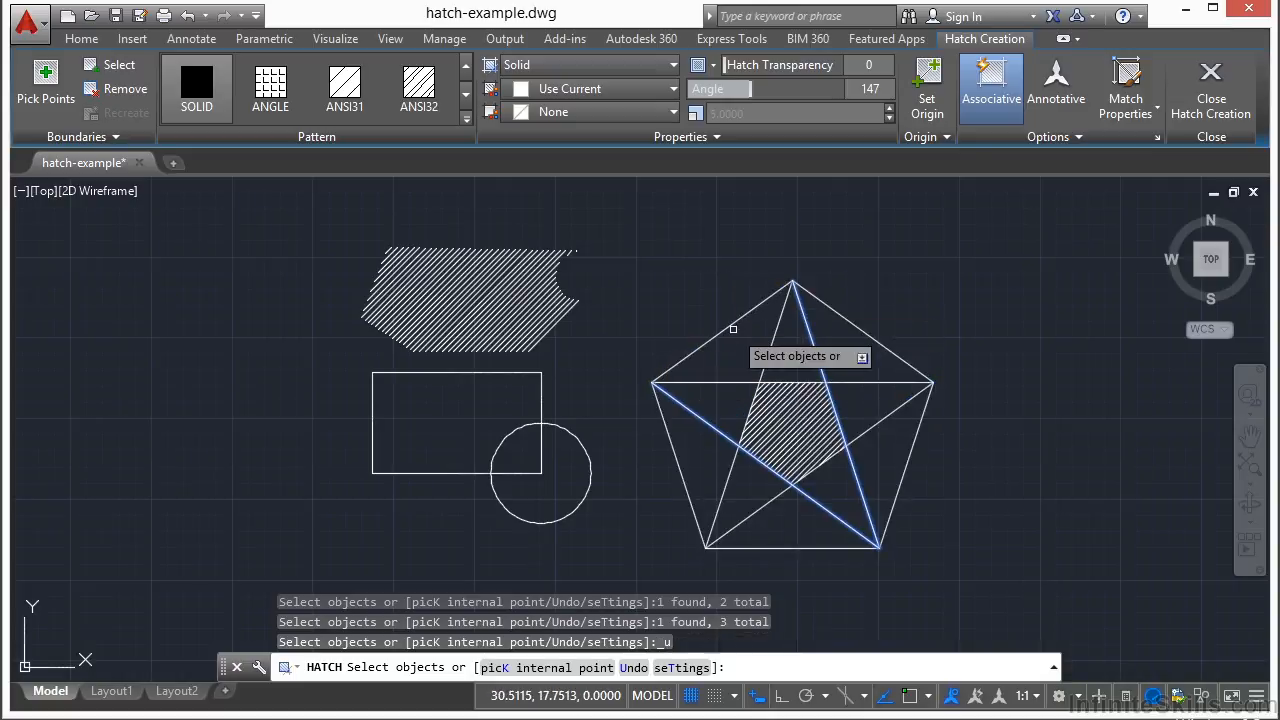
- Explode the pentagon into separate lines and select its upper-left side on its own
key("Return")
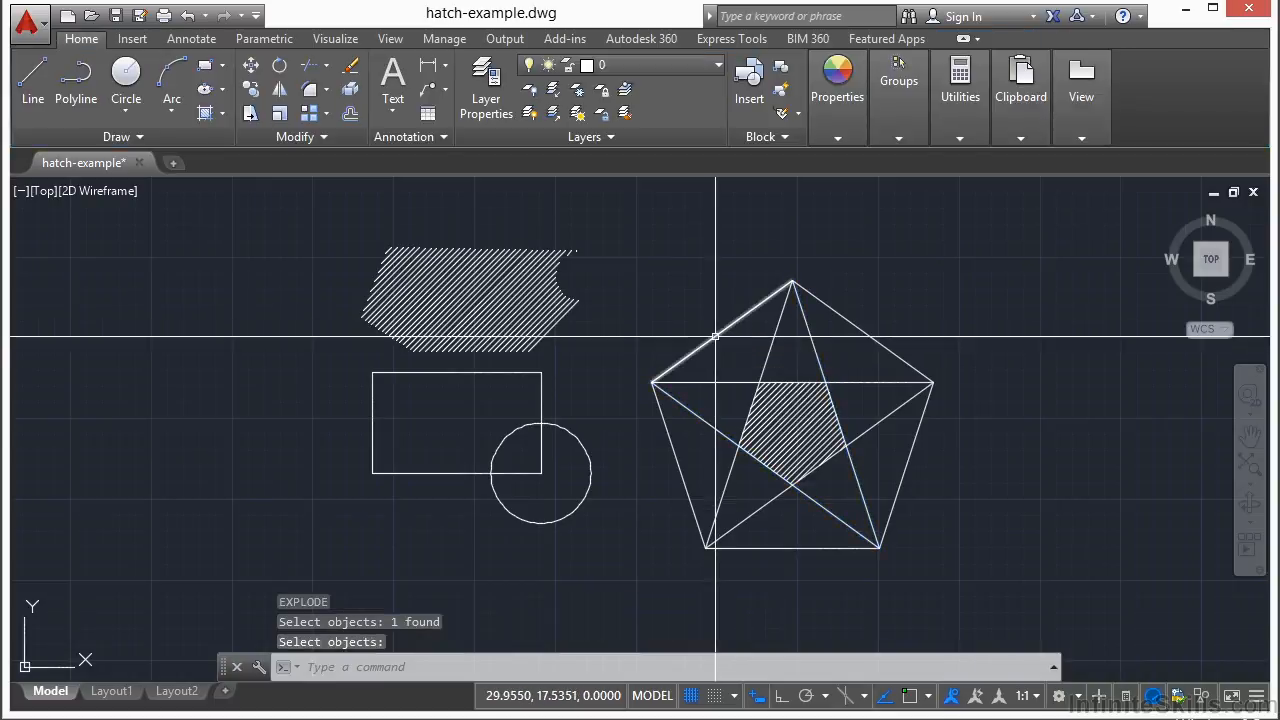
left_click(722, 331)
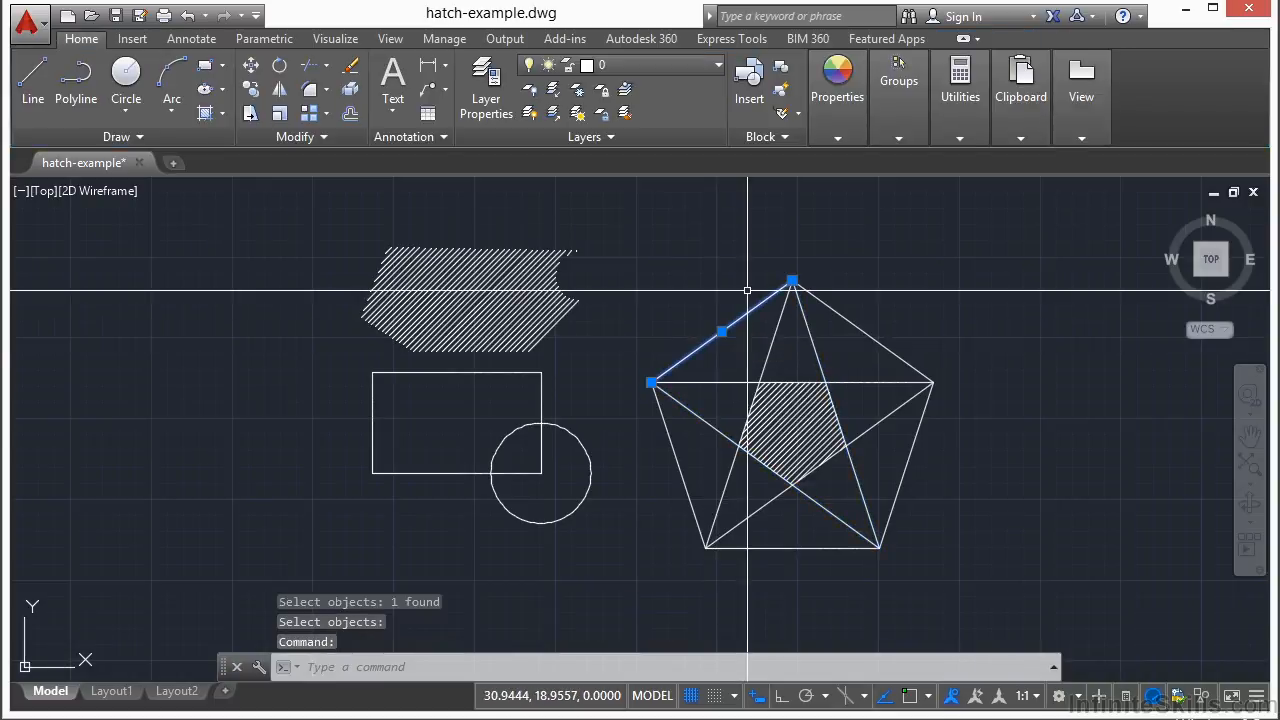
- Create a solid hatch bounded by the pentagon's upper-left side and the two star lines running from its ends to the lower-right vertex
type("h")
key("Return")
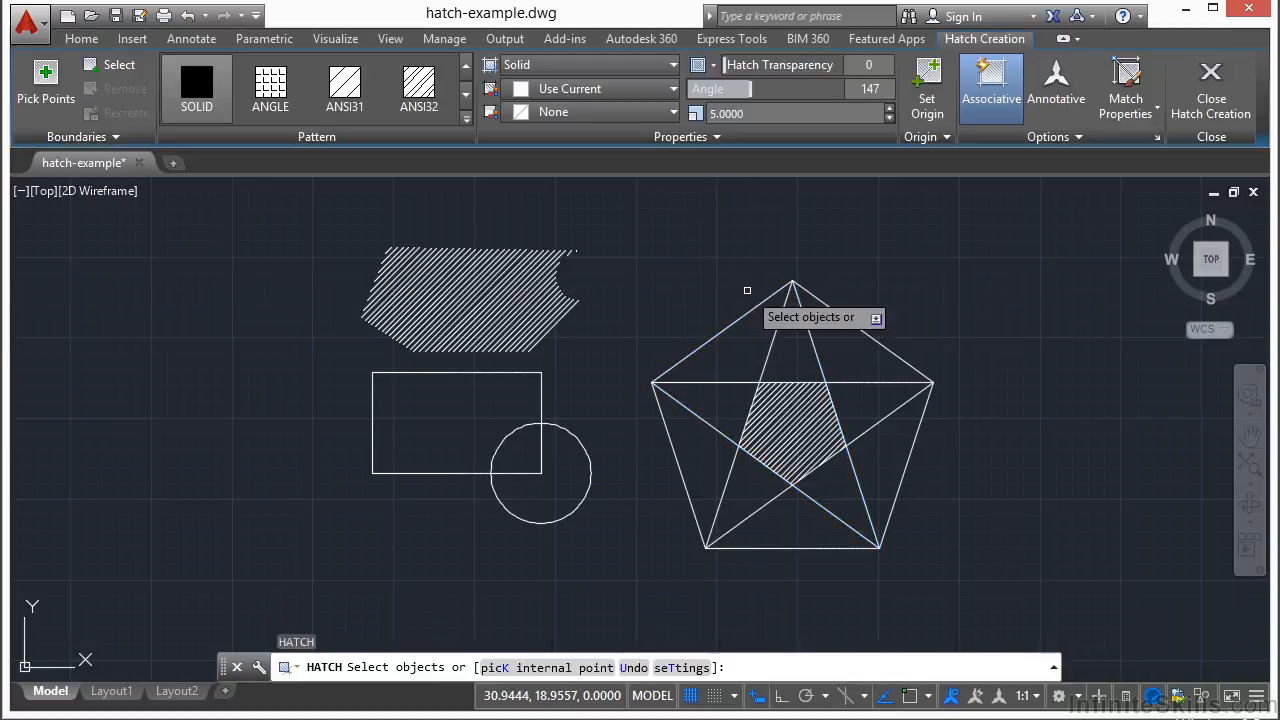
left_click(748, 311)
left_click(806, 327)
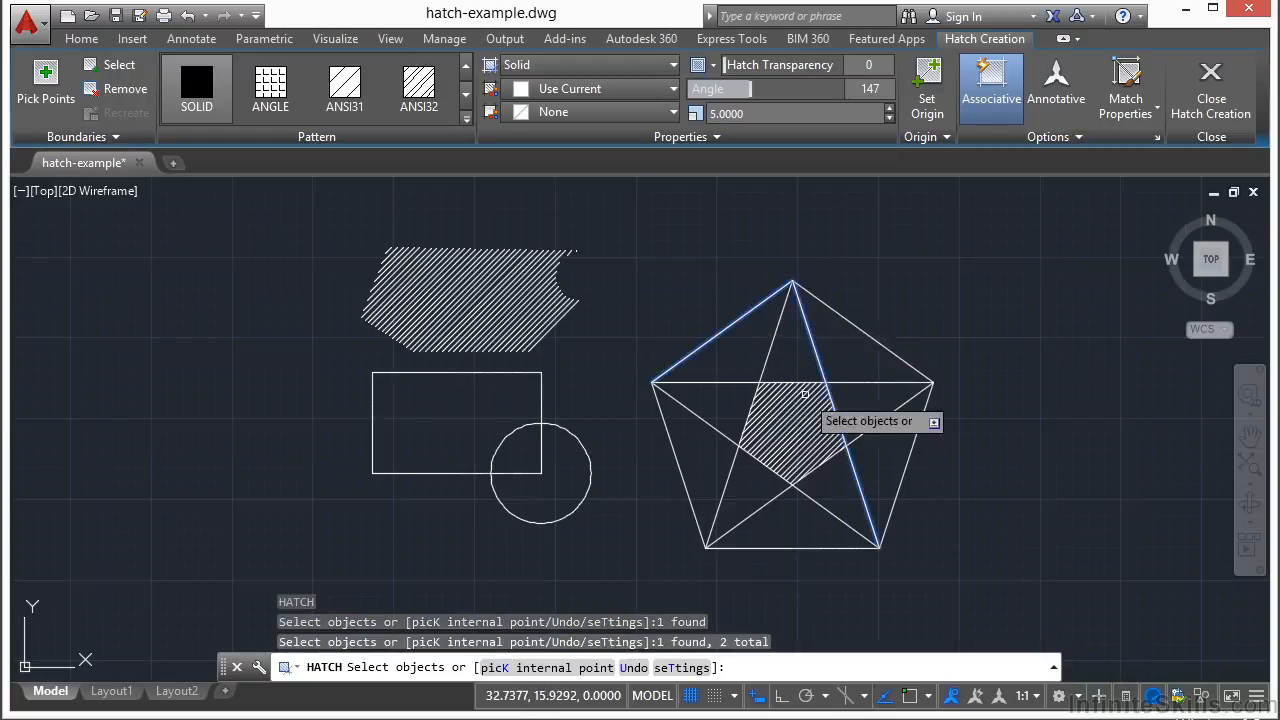
left_click(822, 503)
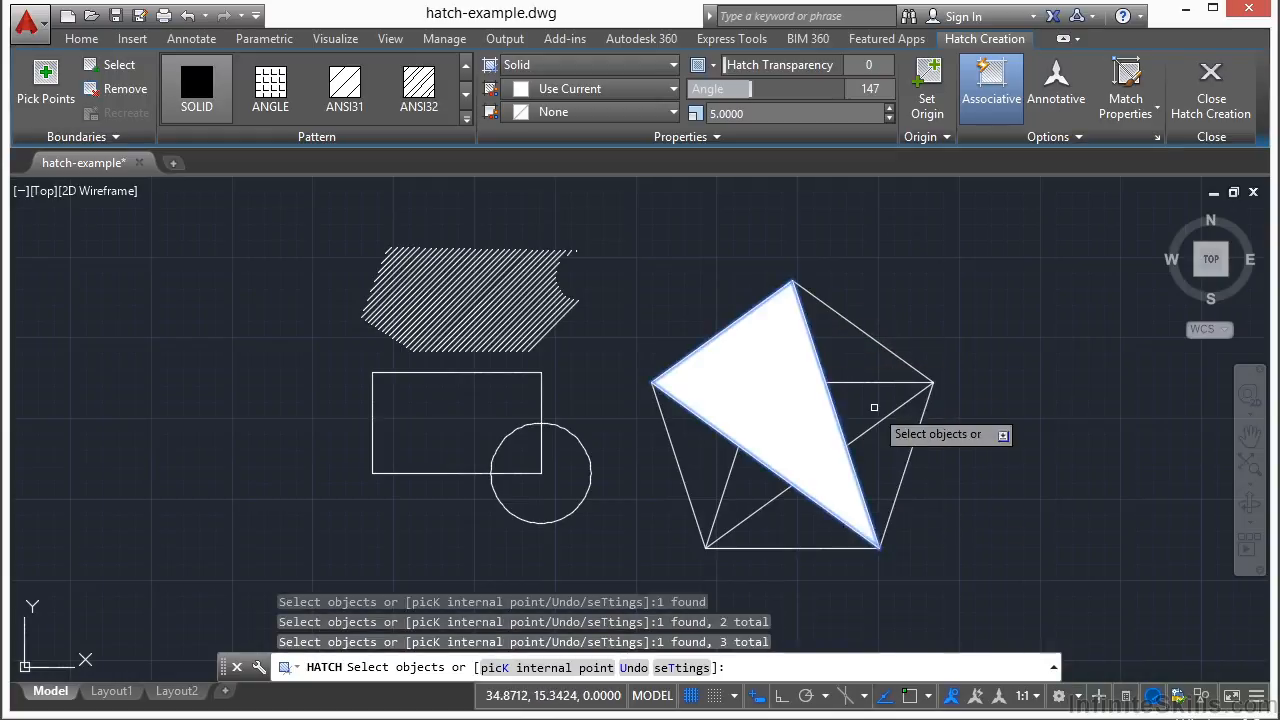
key("Return")
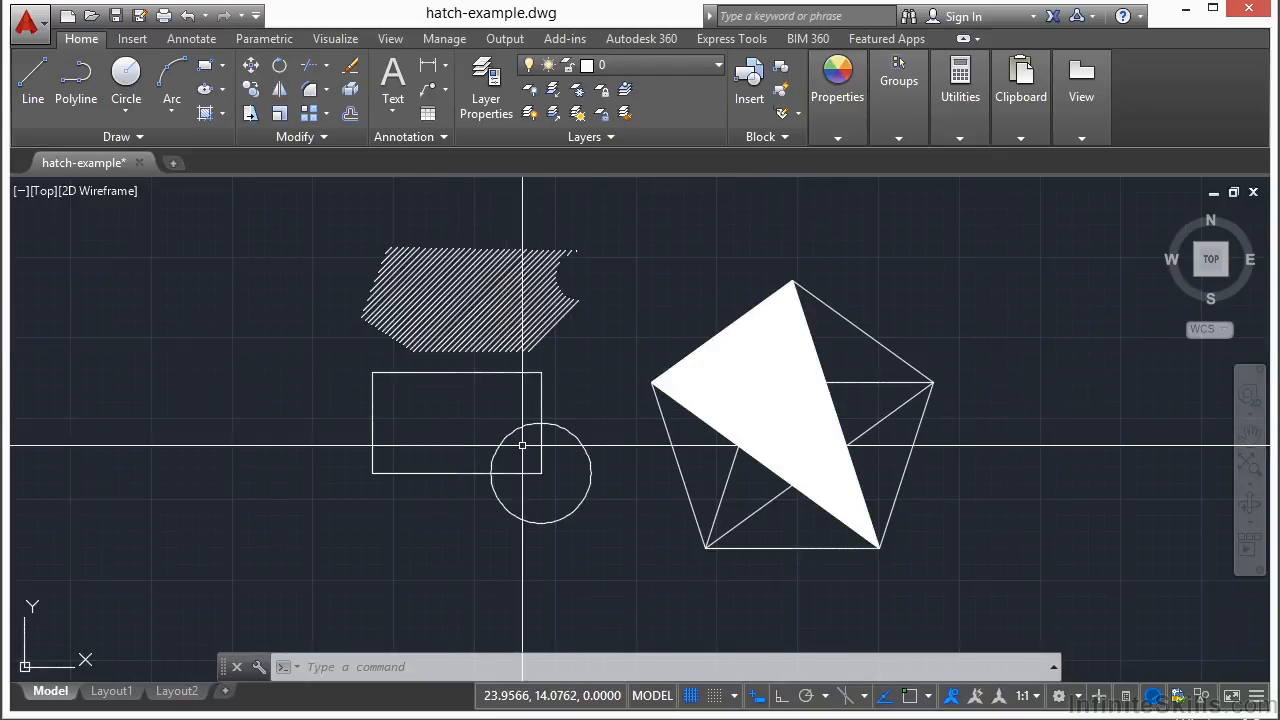
middle_click_drag(921, 318, 803, 318)
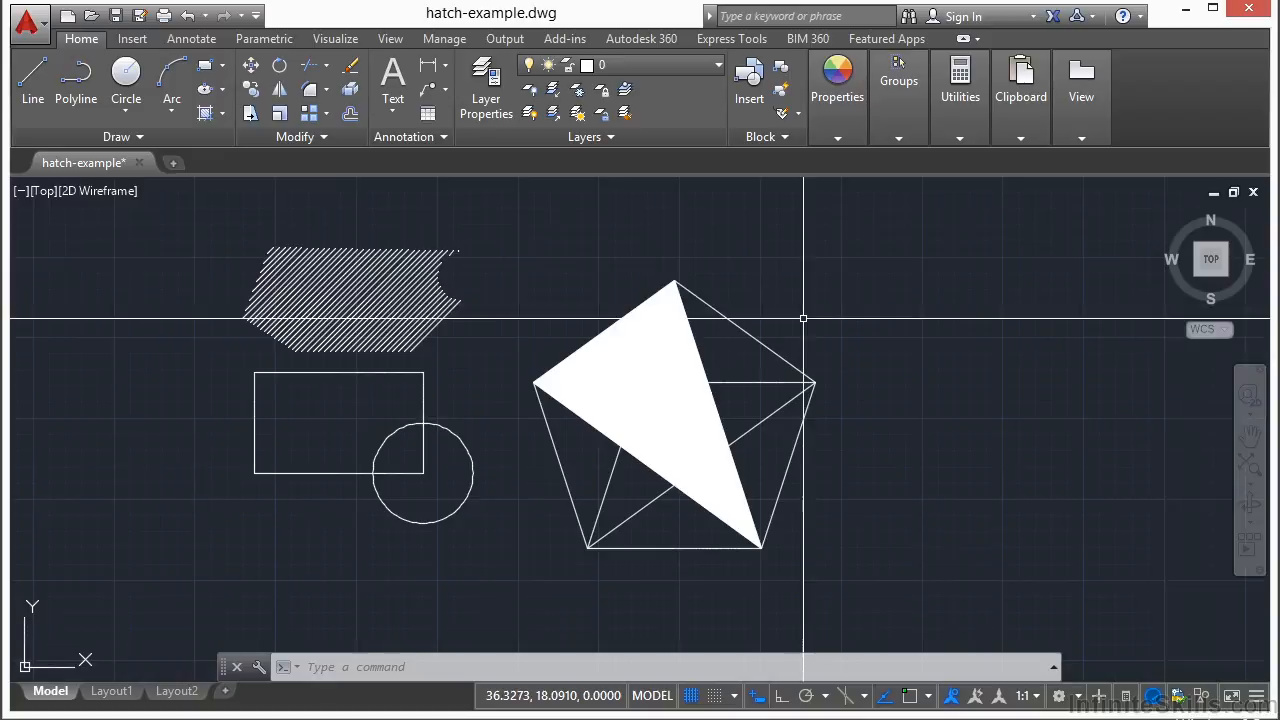